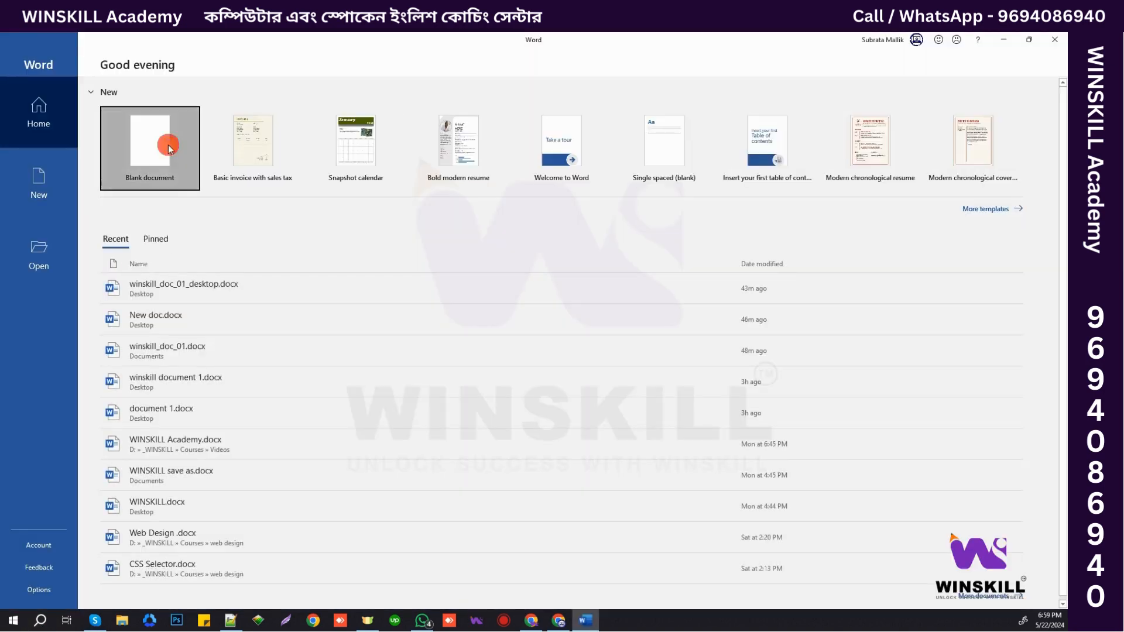
- Create a blank document and fill it with =rand(100) sample text, returning to the top
{"action": "left_click", "coordinate": [160, 146]}
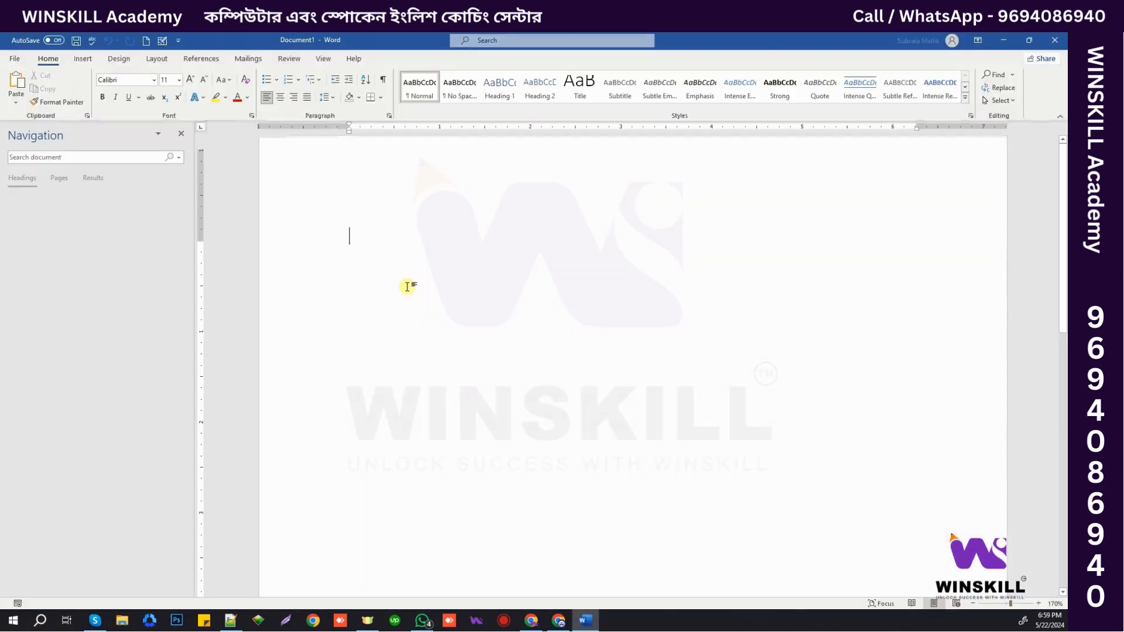
{"action": "left_click", "coordinate": [181, 134]}
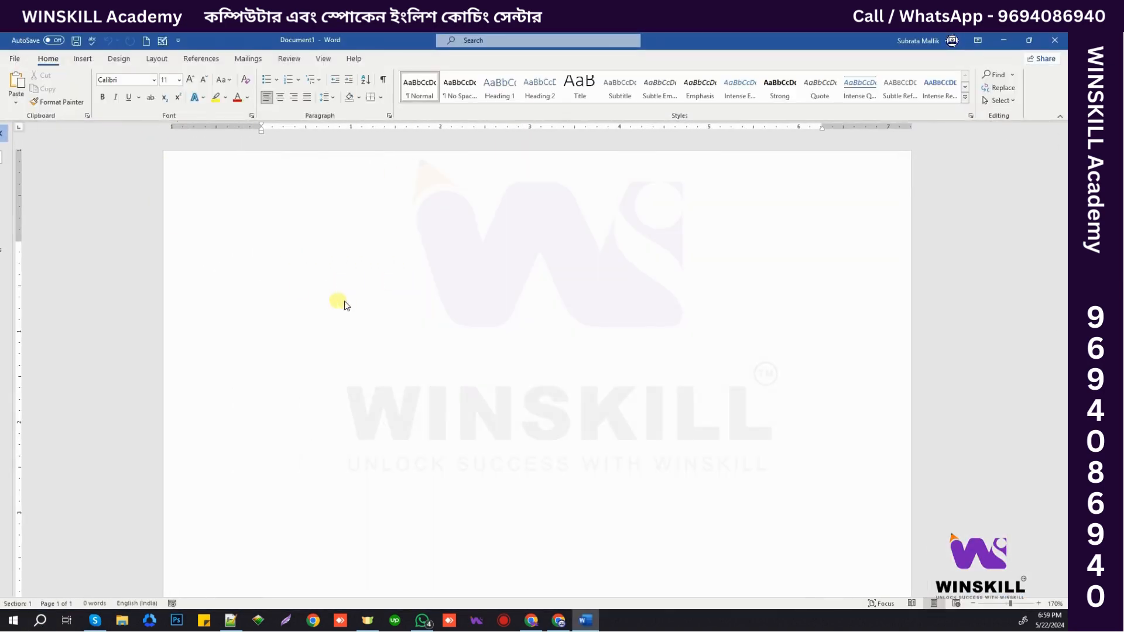
{"action": "type", "text": "=rand()"}
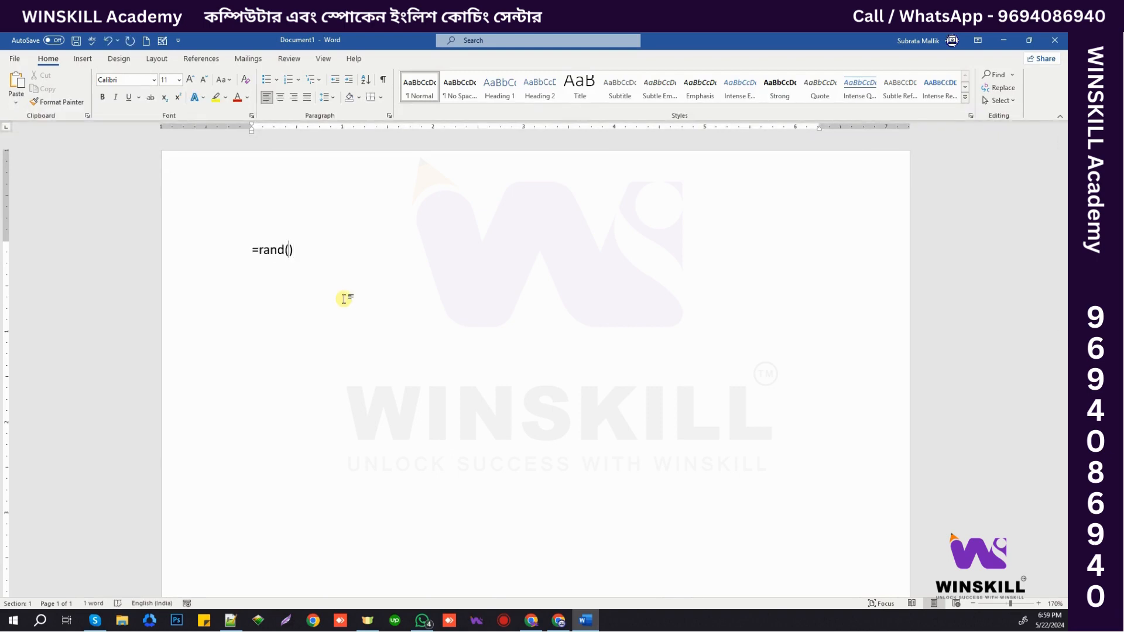
{"action": "type", "text": "100"}
{"action": "key", "text": "Return"}
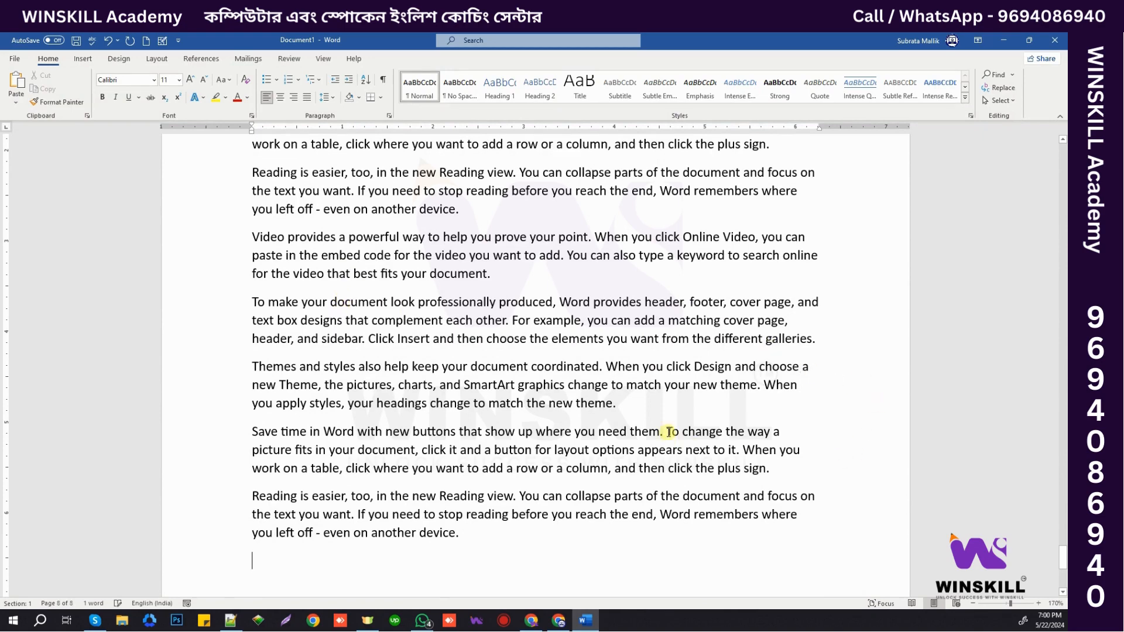
{"action": "key", "text": "ctrl+Home"}
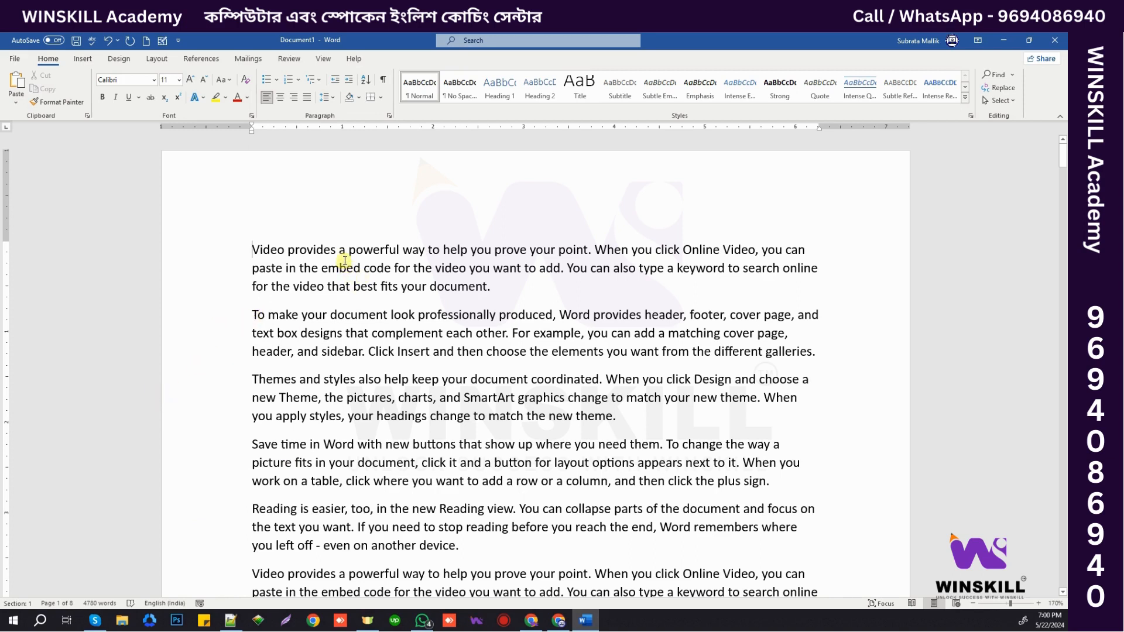
- Select 'powerful' in the first line and search the document for it, listing 20 matches
{"action": "double_click", "coordinate": [373, 250]}
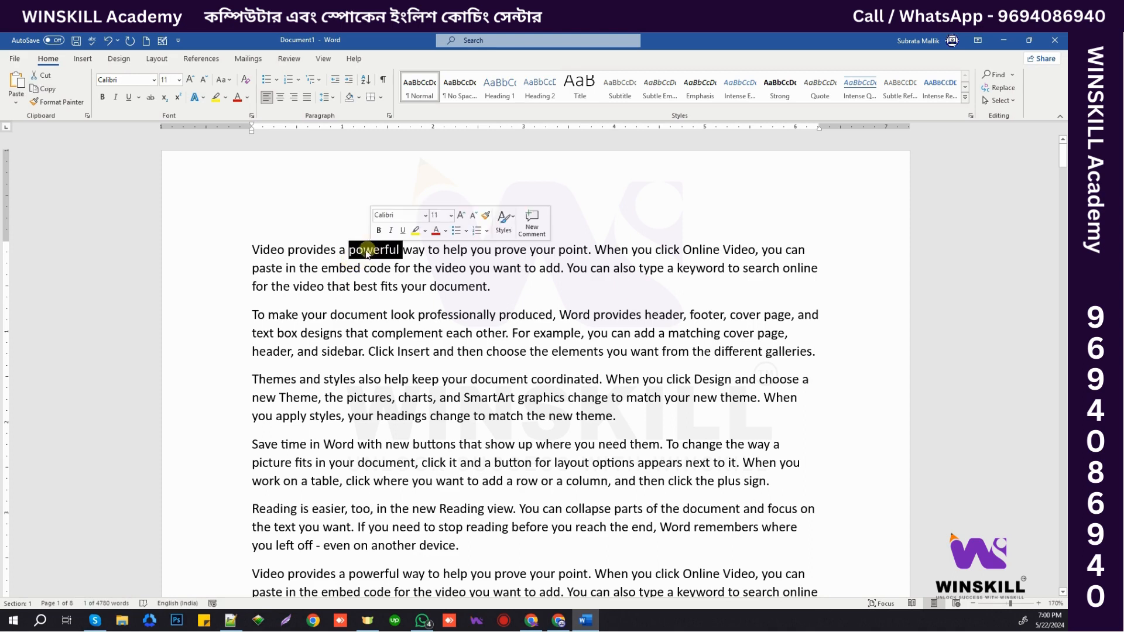
{"action": "left_click", "coordinate": [354, 249]}
{"action": "left_click_drag", "start_coordinate": [347, 250], "coordinate": [403, 250]}
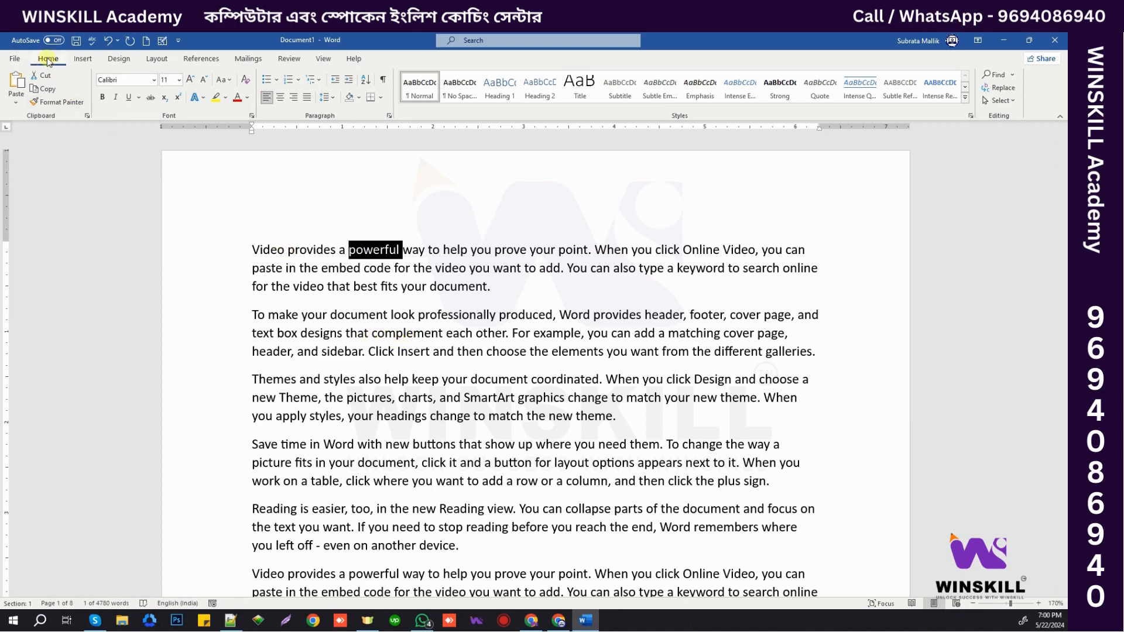
{"action": "left_click", "coordinate": [994, 76]}
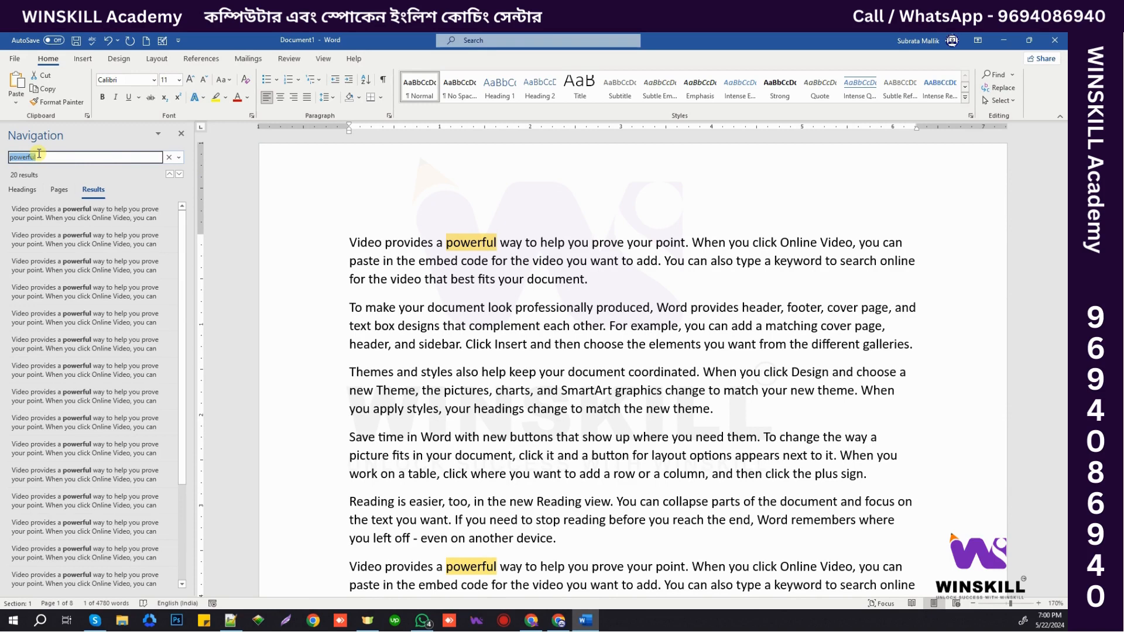
- Close the results pane, reopen the search and clear the search term
{"action": "left_click", "coordinate": [181, 133]}
{"action": "left_click", "coordinate": [466, 293]}
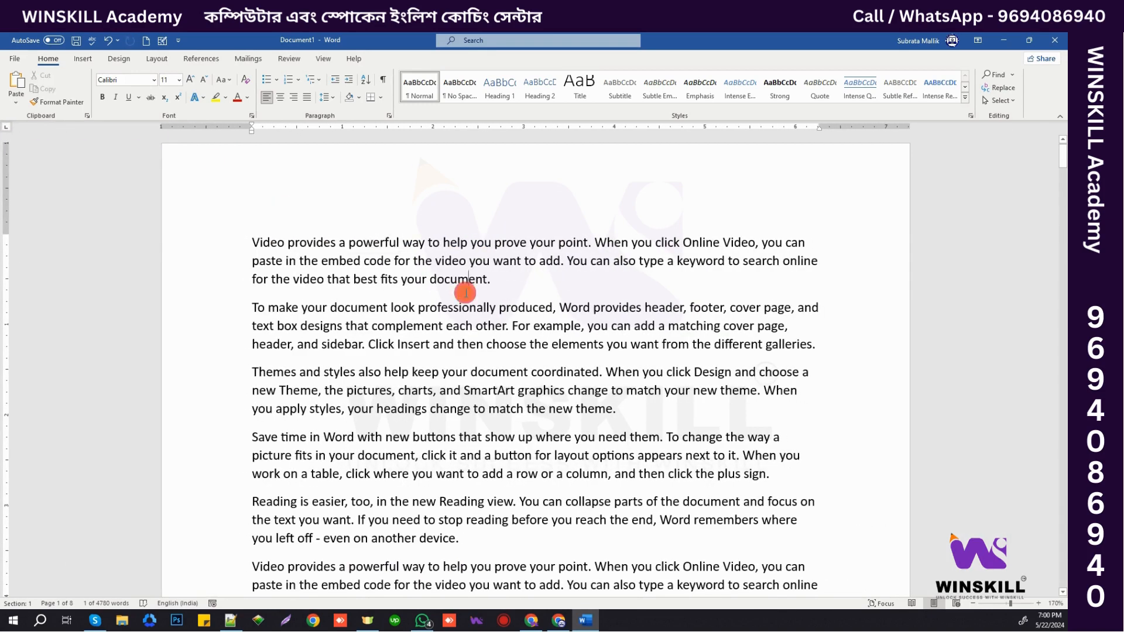
{"action": "left_click", "coordinate": [997, 74]}
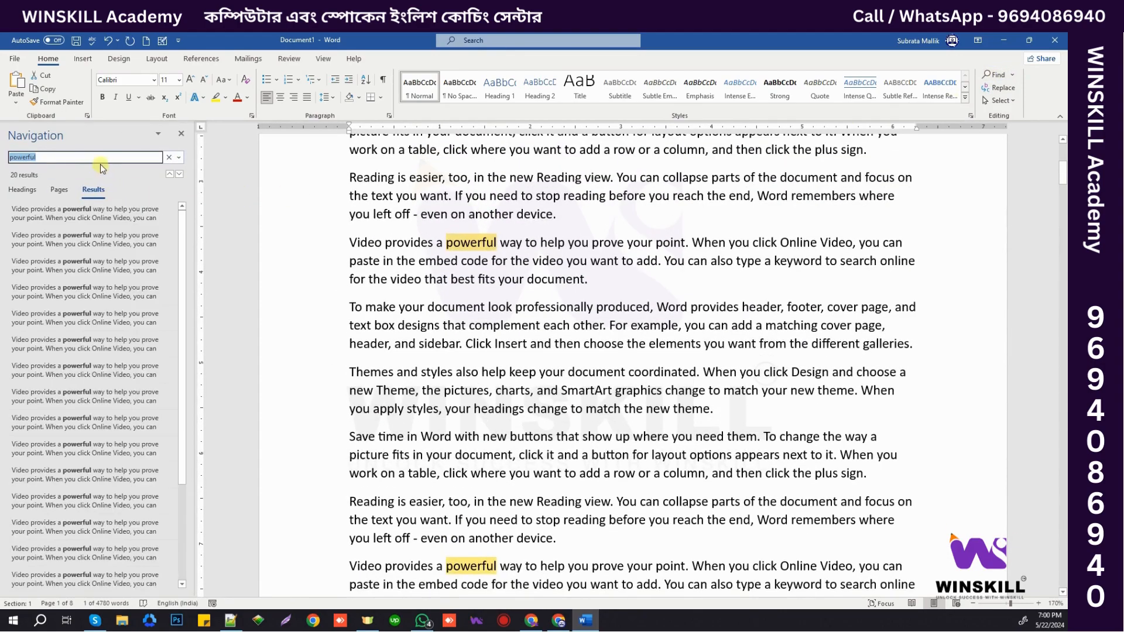
{"action": "key", "text": "BackSpace"}
{"action": "left_click", "coordinate": [548, 256]}
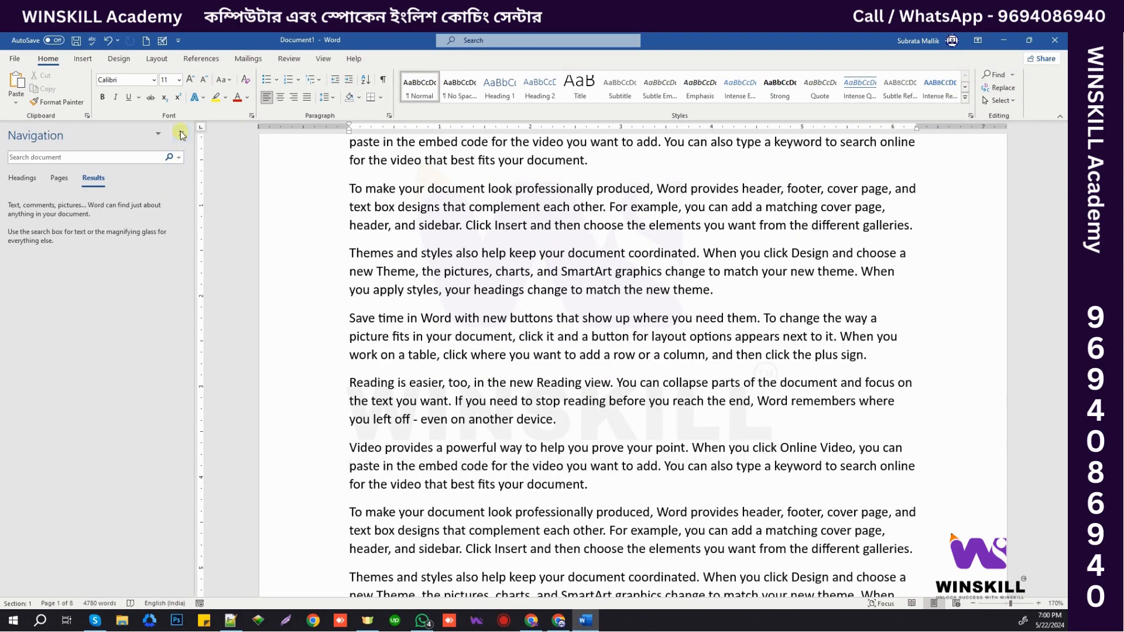
- Close the Navigation pane and search the document for the selected word 'Word'
{"action": "left_click", "coordinate": [181, 135]}
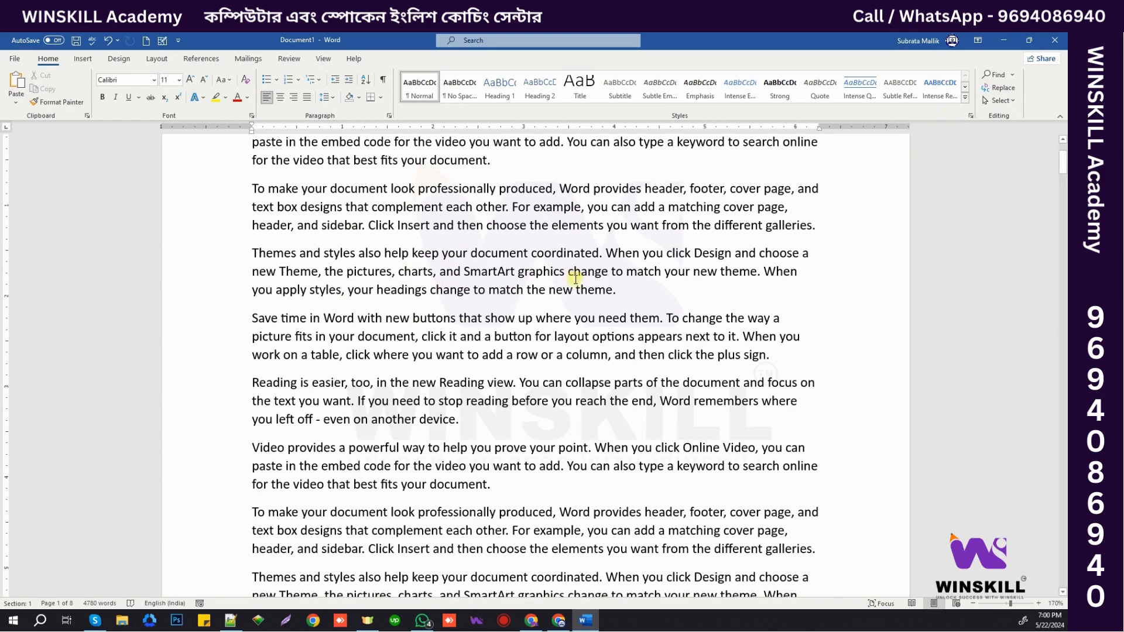
{"action": "scroll", "coordinate": [575, 279], "scroll_direction": "up", "scroll_amount": 2}
{"action": "double_click", "coordinate": [574, 279]}
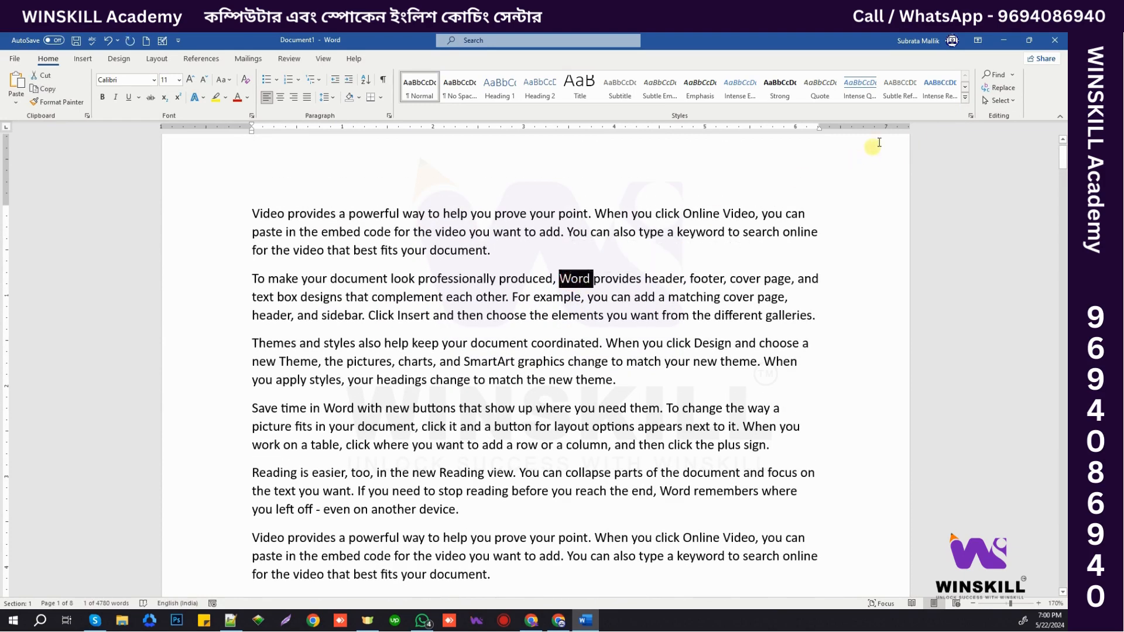
{"action": "left_click", "coordinate": [993, 74]}
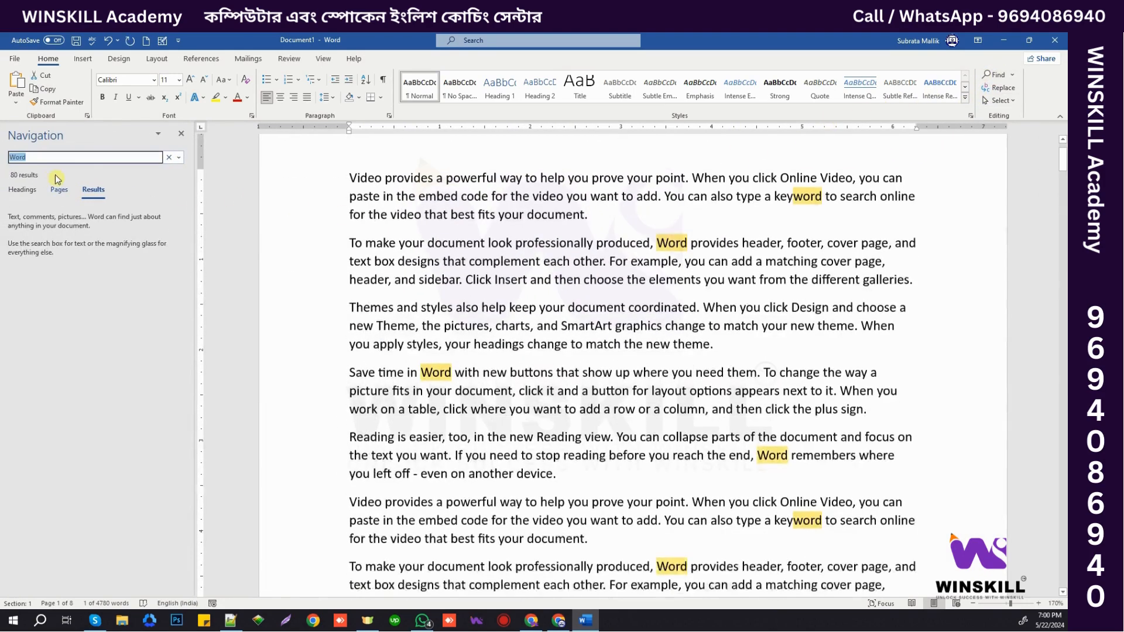
- Search for 'powerful' from the first line and browse through its results
{"action": "scroll", "coordinate": [608, 261], "scroll_direction": "up", "scroll_amount": 2}
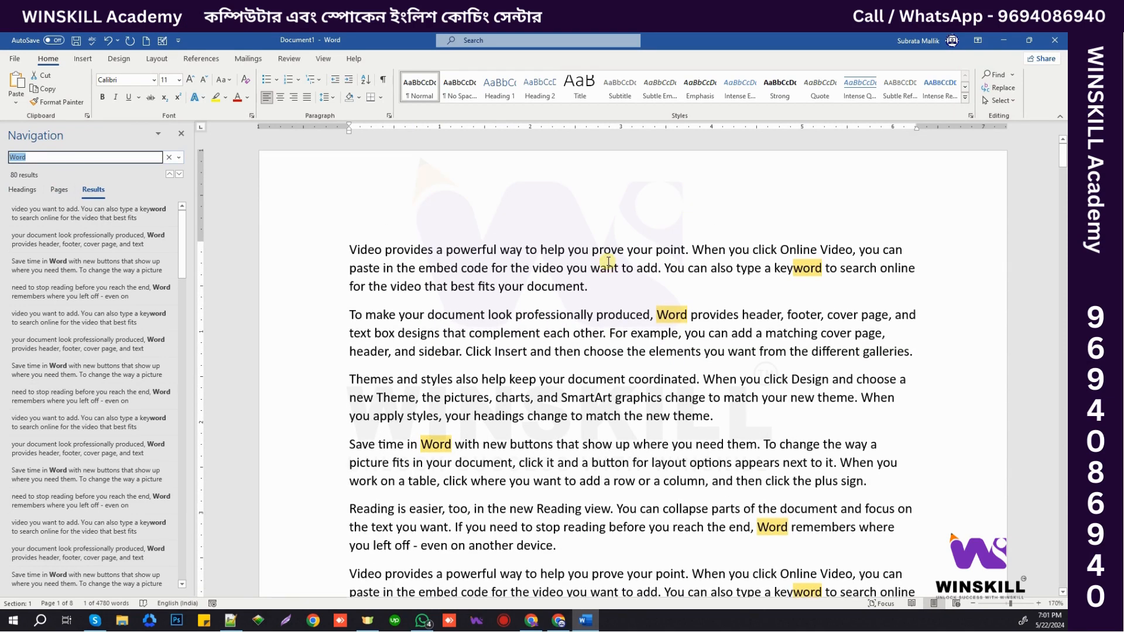
{"action": "double_click", "coordinate": [468, 247]}
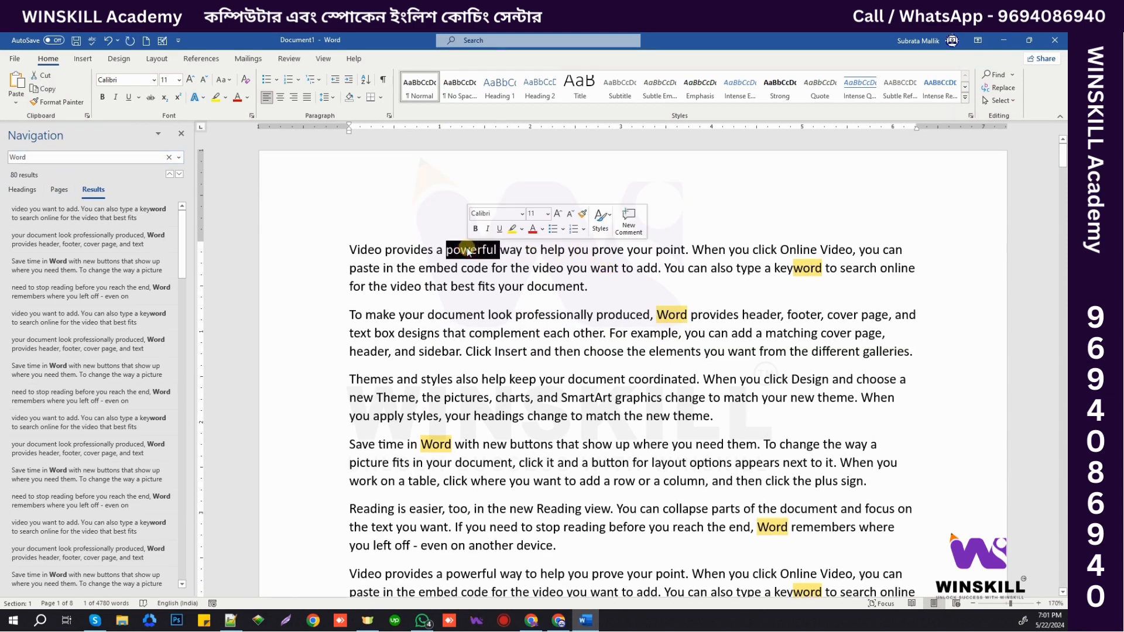
{"action": "left_click", "coordinate": [993, 75]}
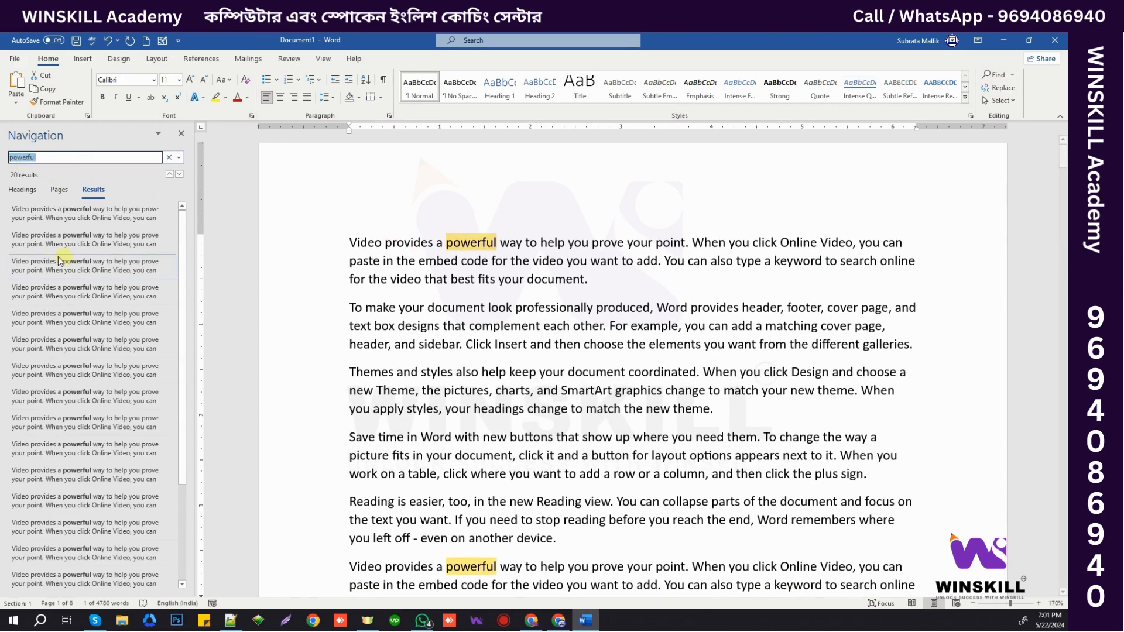
{"action": "scroll", "coordinate": [461, 246], "scroll_direction": "down", "scroll_amount": 10}
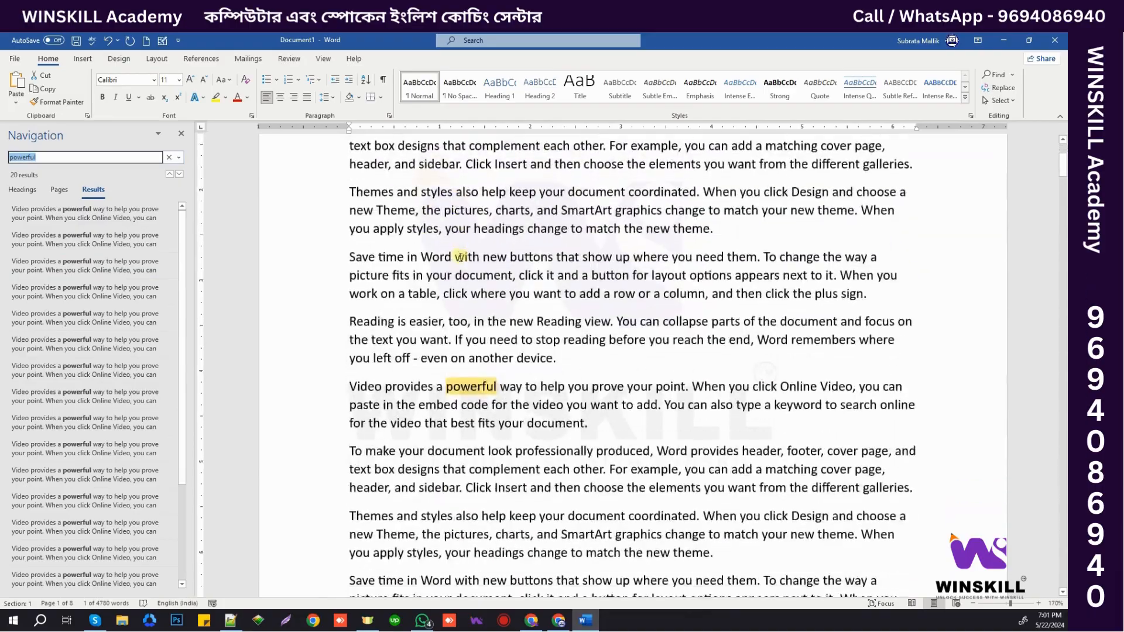
{"action": "scroll", "coordinate": [460, 261], "scroll_direction": "down", "scroll_amount": 15}
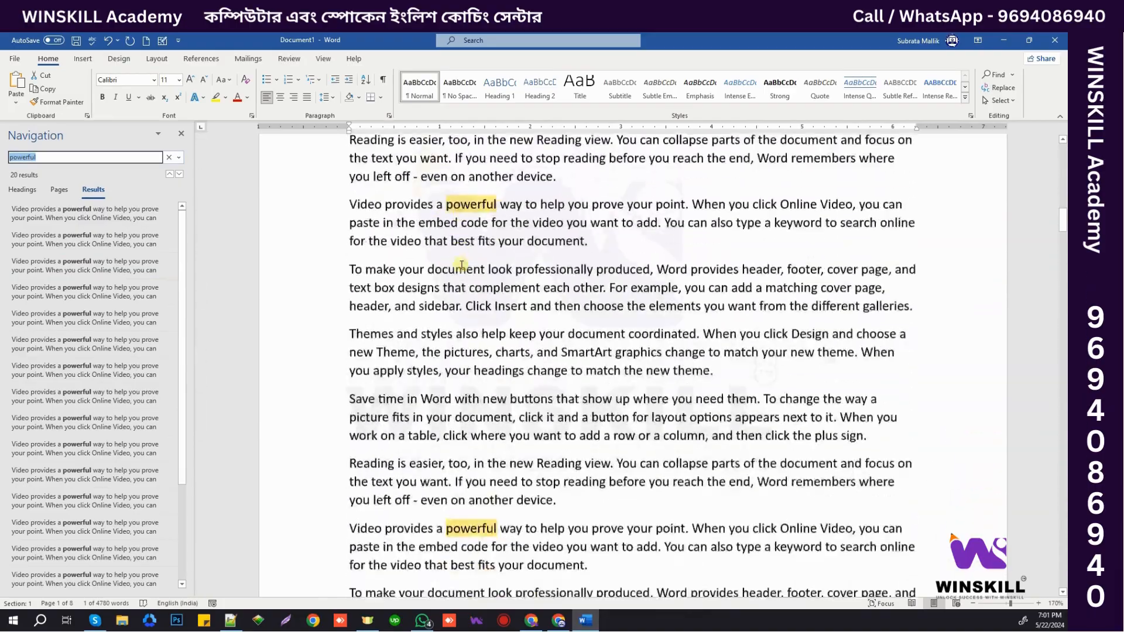
{"action": "scroll", "coordinate": [464, 265], "scroll_direction": "up", "scroll_amount": 15}
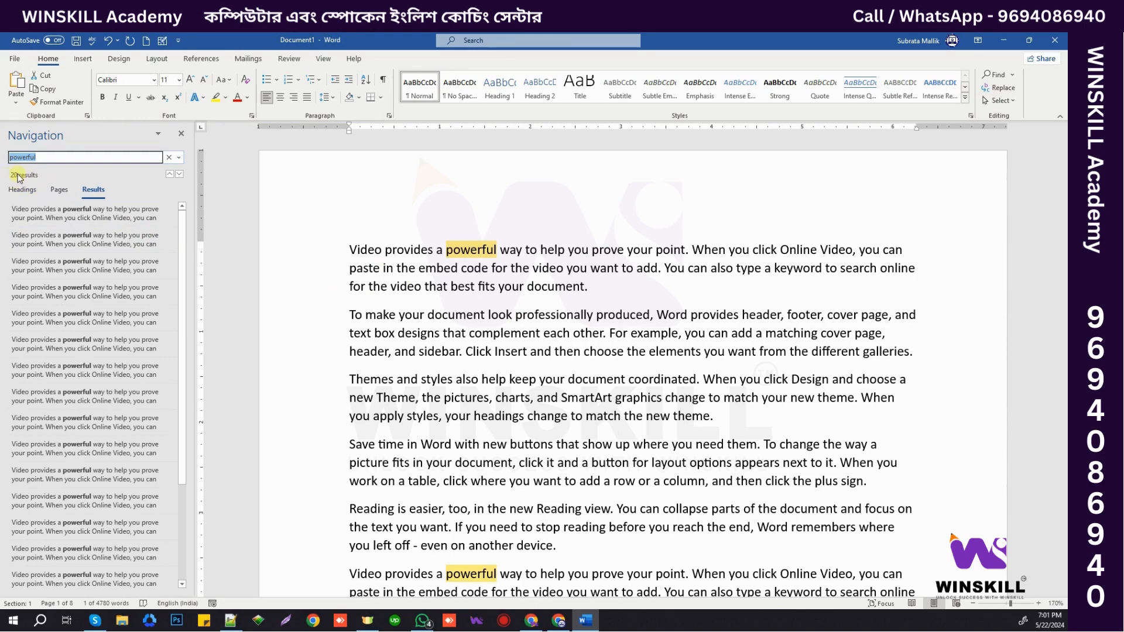
- Close the search pane, reopen it with Ctrl+F, then close it again
{"action": "left_click", "coordinate": [180, 134]}
{"action": "left_click", "coordinate": [466, 266]}
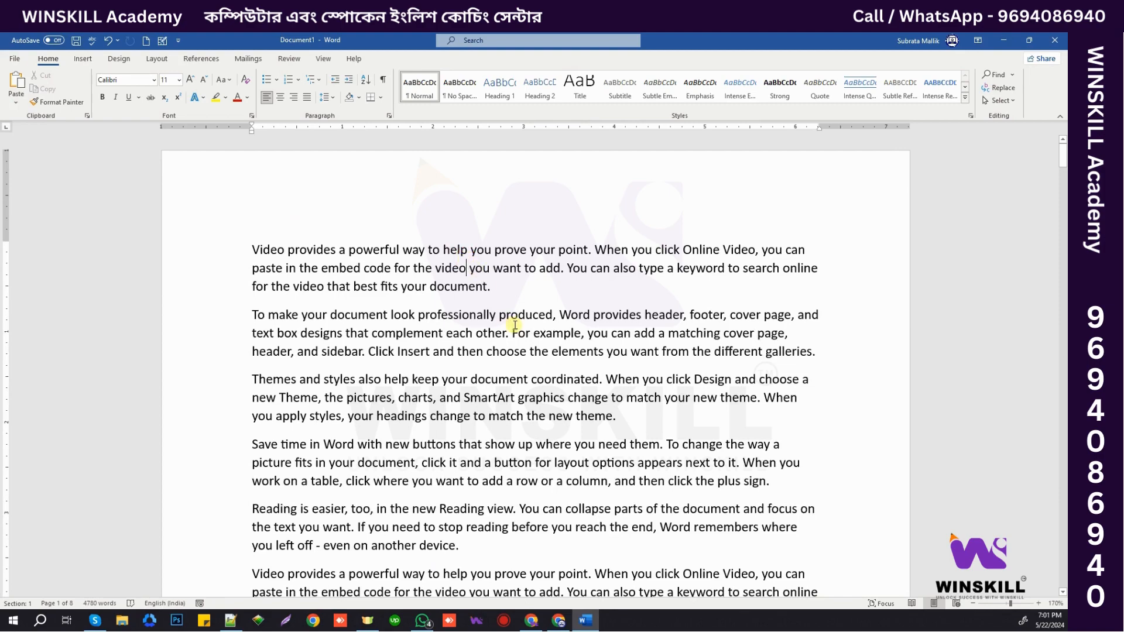
{"action": "key", "text": "ctrl+f"}
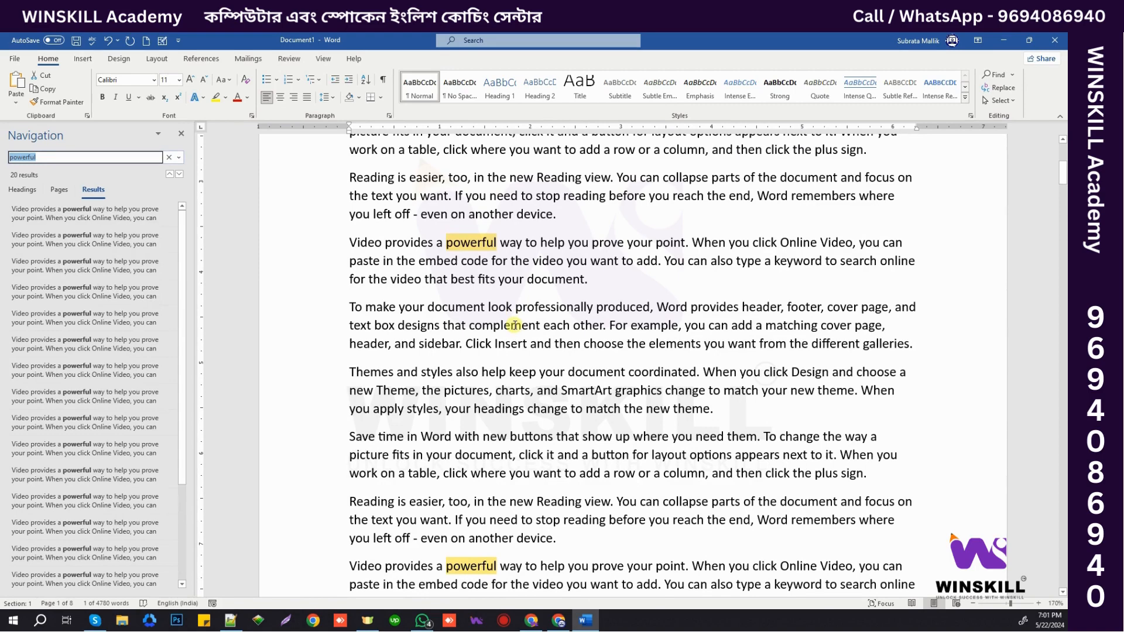
{"action": "key", "text": "Escape"}
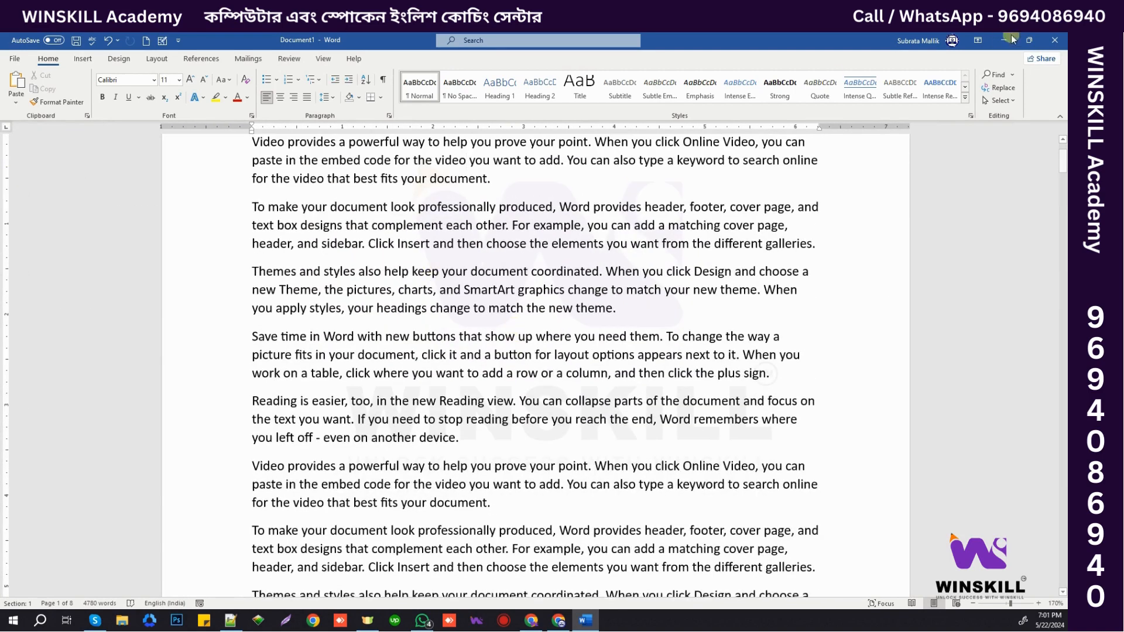
{"action": "scroll", "coordinate": [811, 187], "scroll_direction": "up", "scroll_amount": 3}
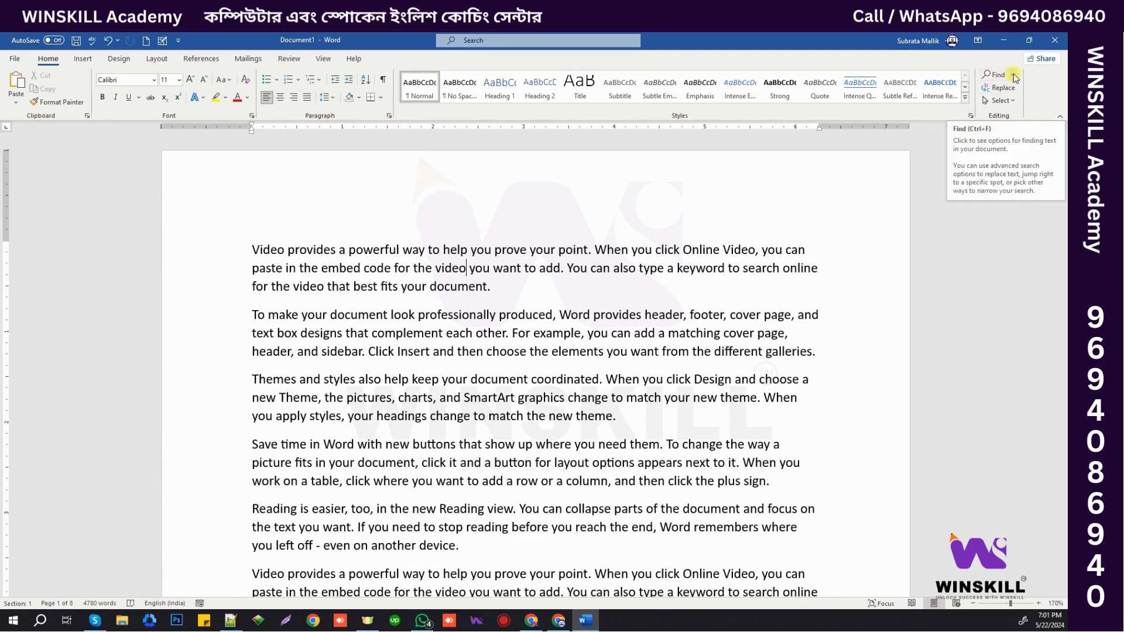
- Open the Find and Replace dialog and step through four 'powerful' matches down to page 2
{"action": "left_click", "coordinate": [1014, 76]}
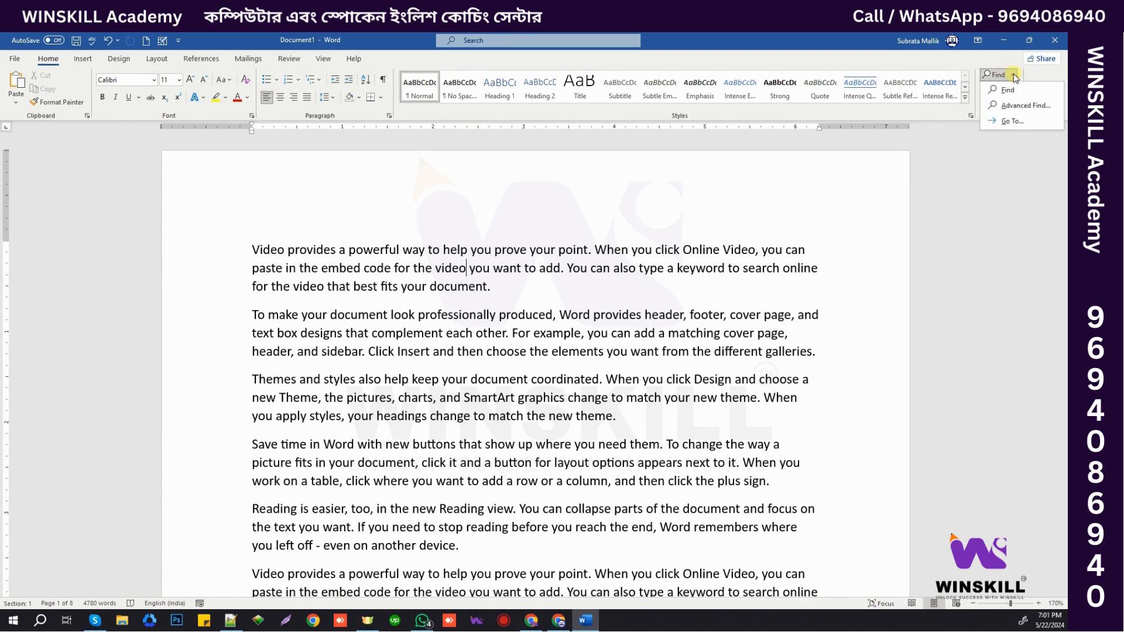
{"action": "left_click", "coordinate": [1012, 121]}
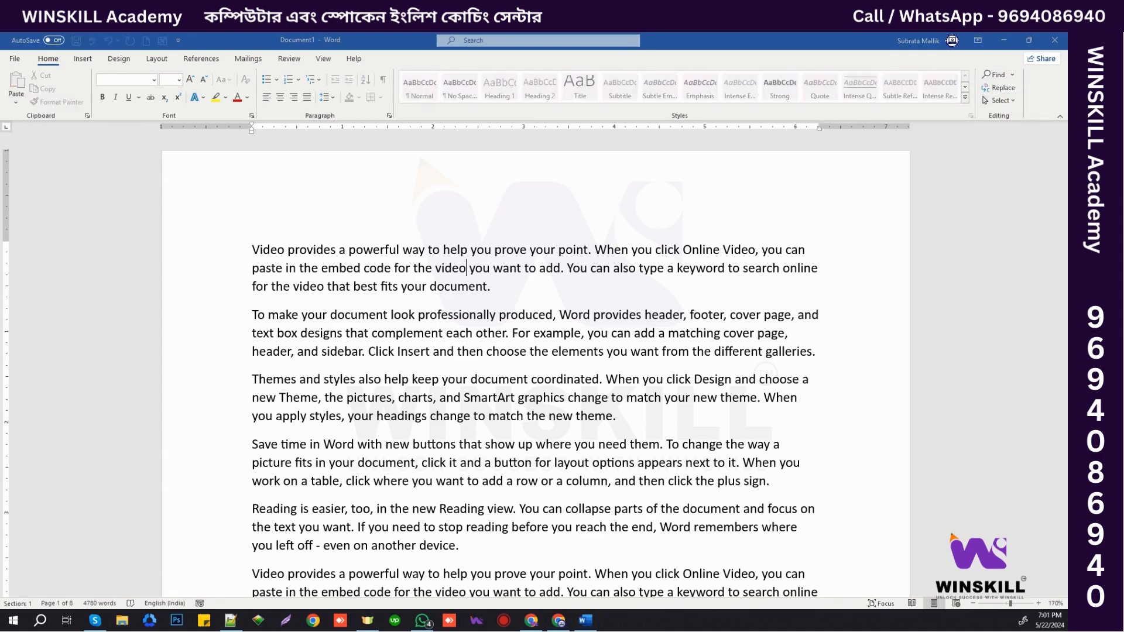
{"action": "left_click_drag", "start_coordinate": [1066, 170], "coordinate": [765, 160]}
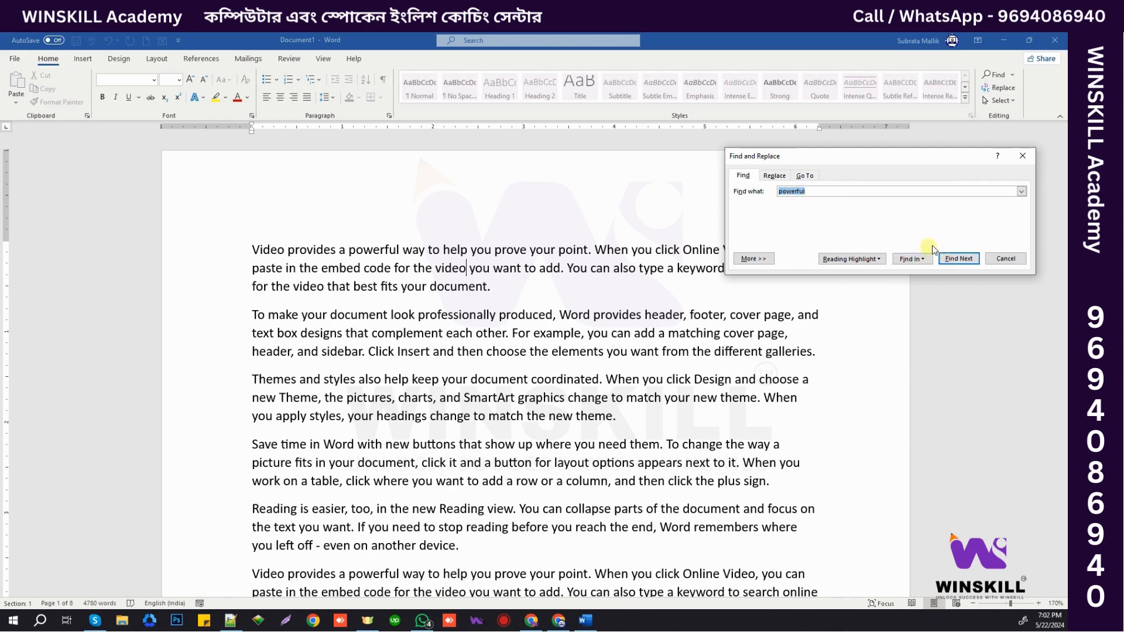
{"action": "left_click", "coordinate": [961, 260]}
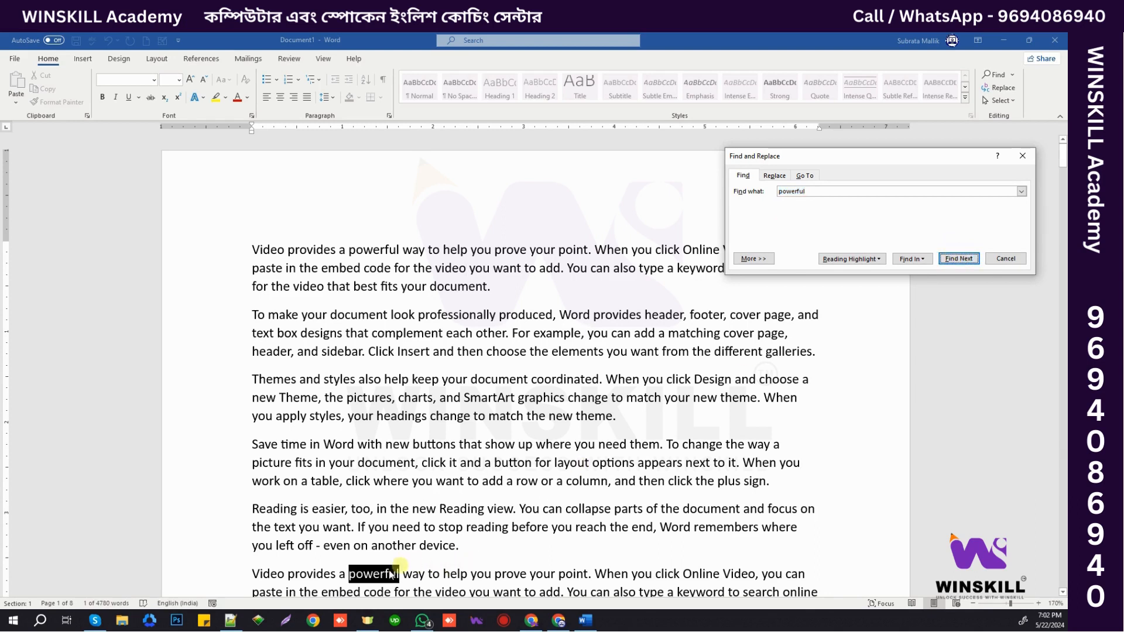
{"action": "left_click", "coordinate": [961, 261]}
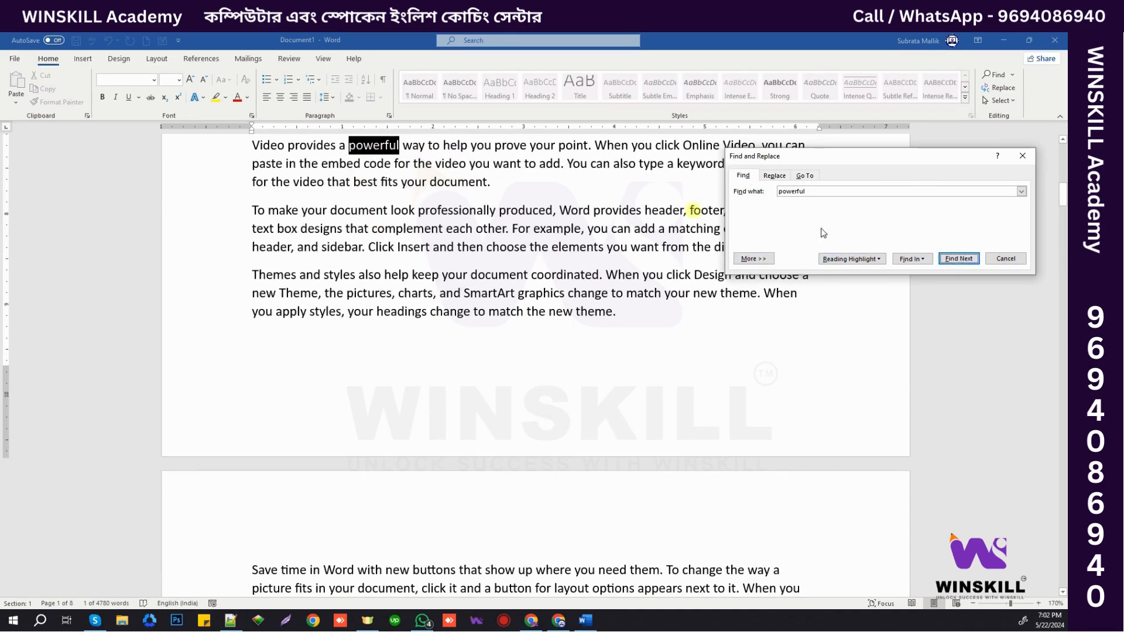
{"action": "left_click", "coordinate": [962, 260]}
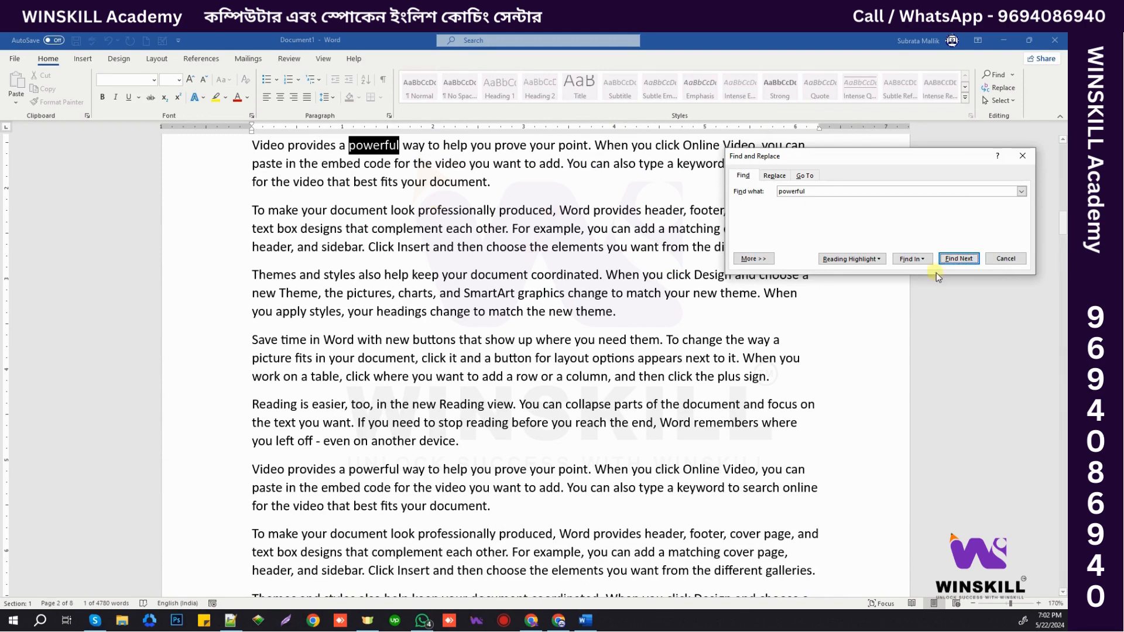
{"action": "left_click", "coordinate": [959, 259]}
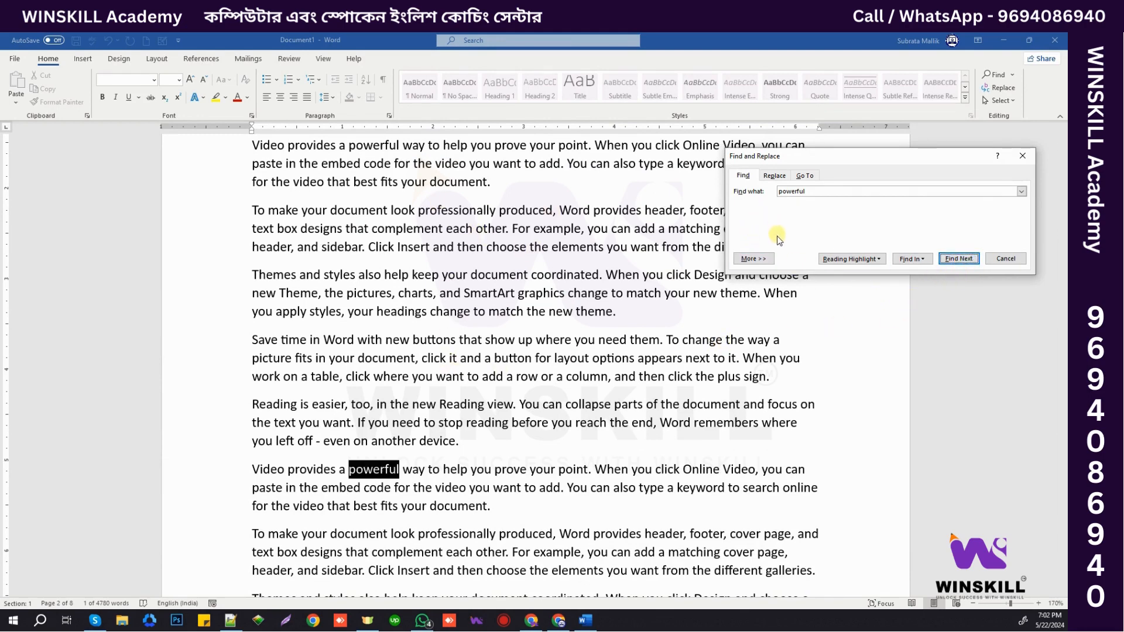
- Search case-sensitively for 'Powerful', dismiss the no-match messages, then turn Match case off
{"action": "left_click", "coordinate": [754, 258]}
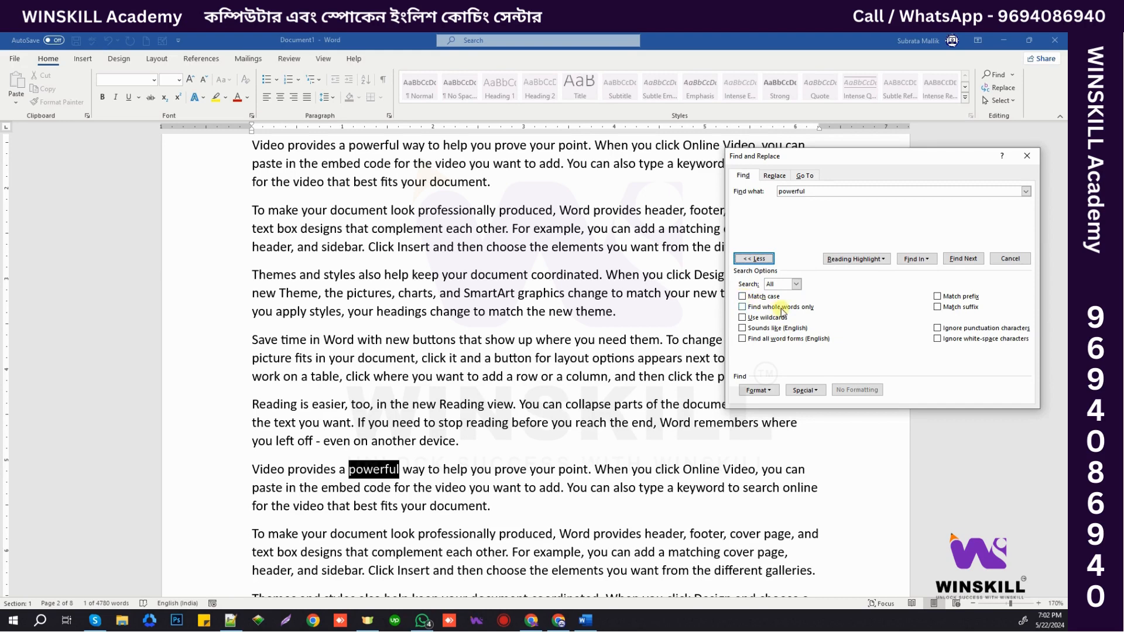
{"action": "left_click", "coordinate": [742, 297]}
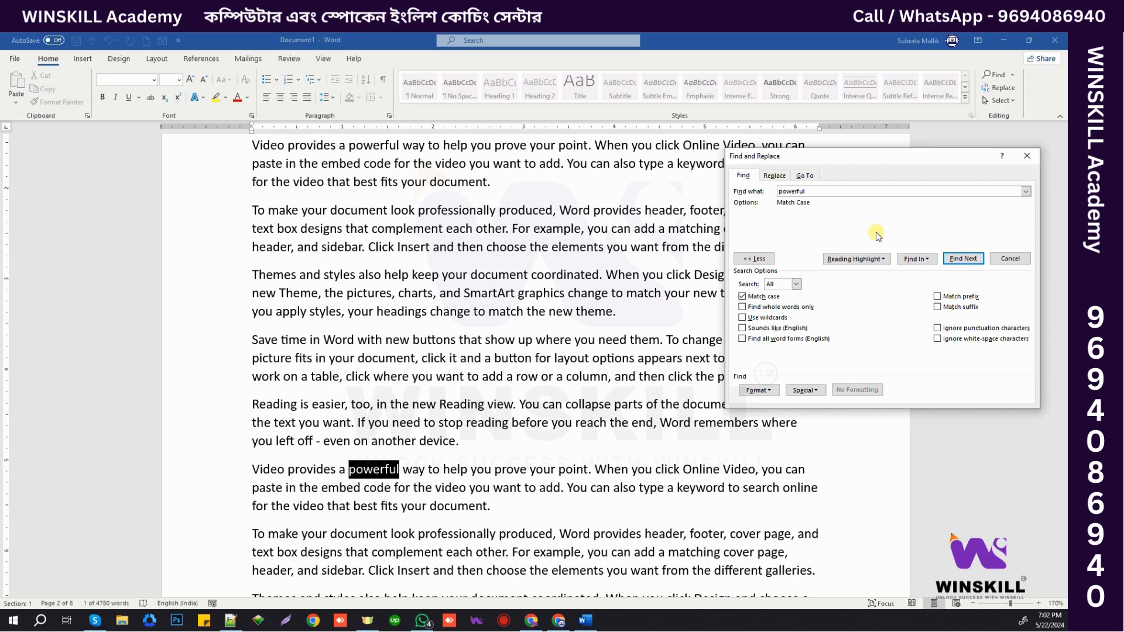
{"action": "key", "text": "Delete"}
{"action": "left_click", "coordinate": [963, 260]}
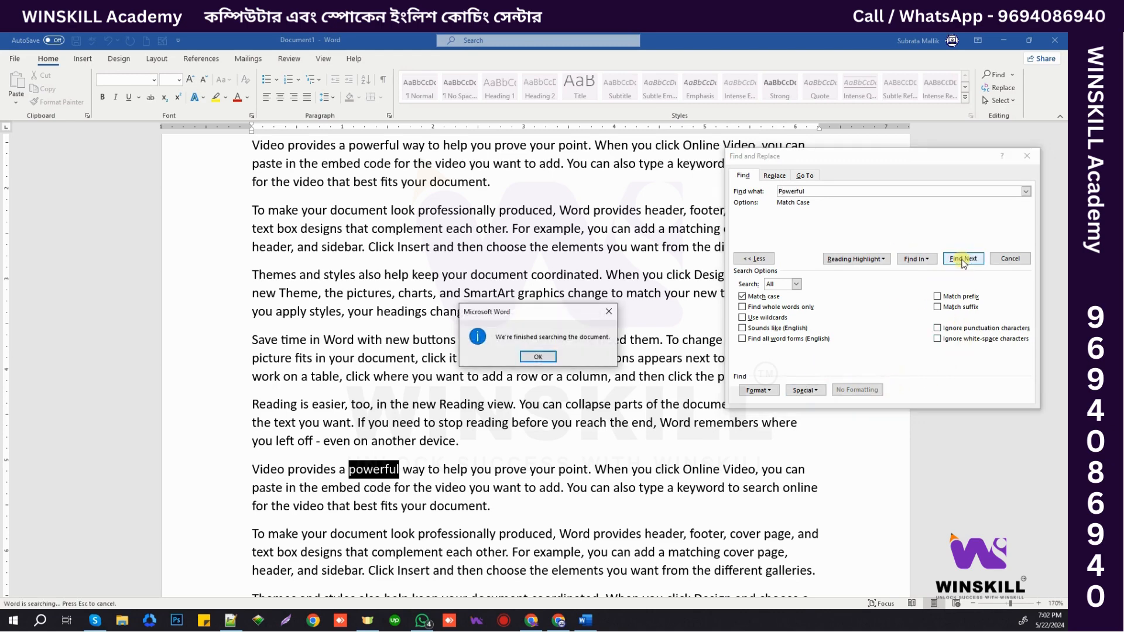
{"action": "left_click", "coordinate": [538, 356]}
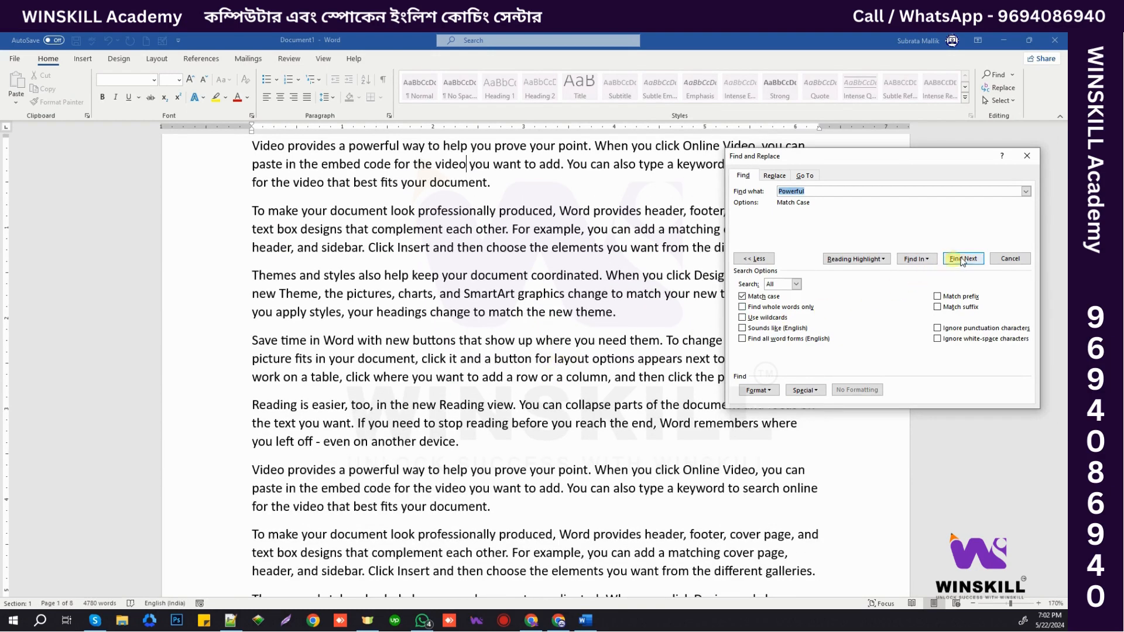
{"action": "left_click", "coordinate": [964, 258]}
{"action": "left_click", "coordinate": [529, 356]}
{"action": "left_click", "coordinate": [742, 297]}
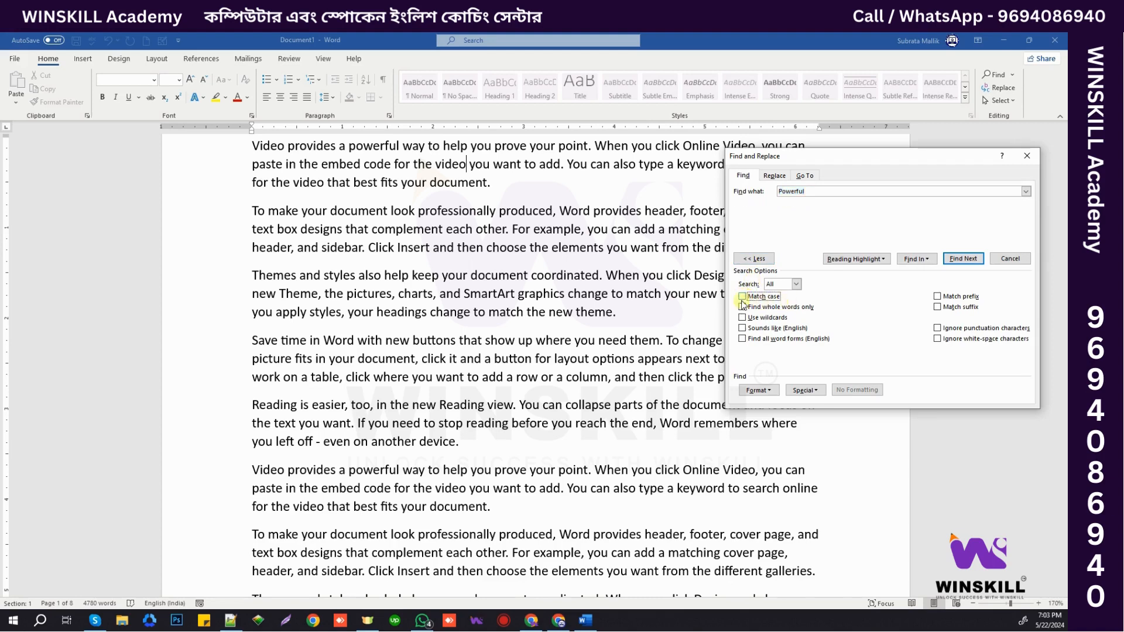
- Search for the partial term 'Powerf' with Find whole words only on, finding no matches
{"action": "left_click", "coordinate": [964, 259]}
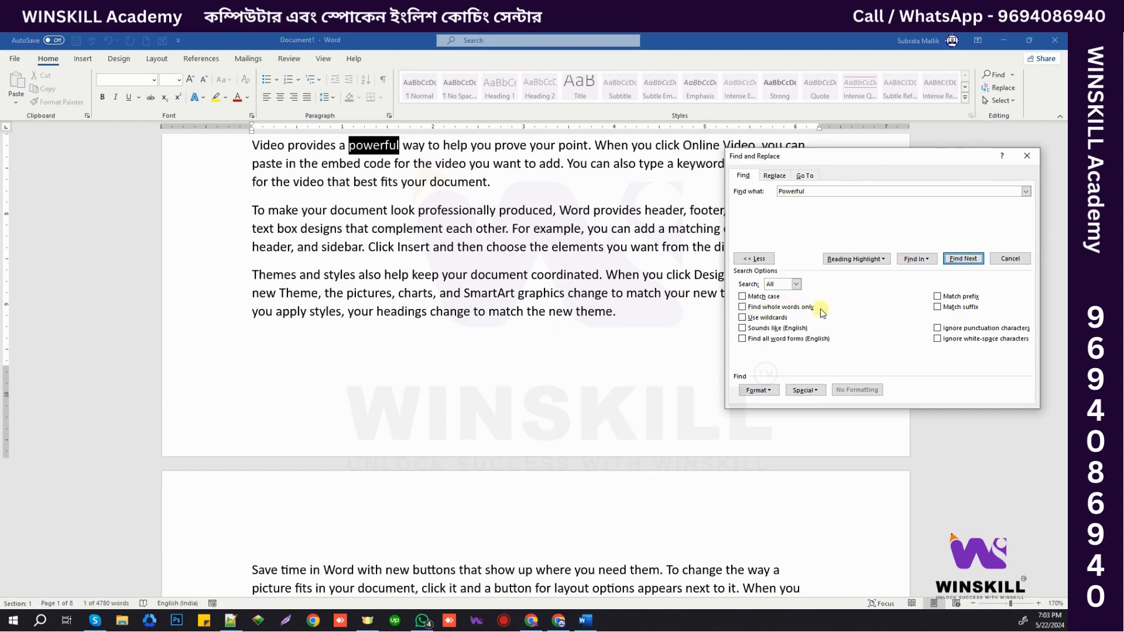
{"action": "left_click", "coordinate": [742, 308]}
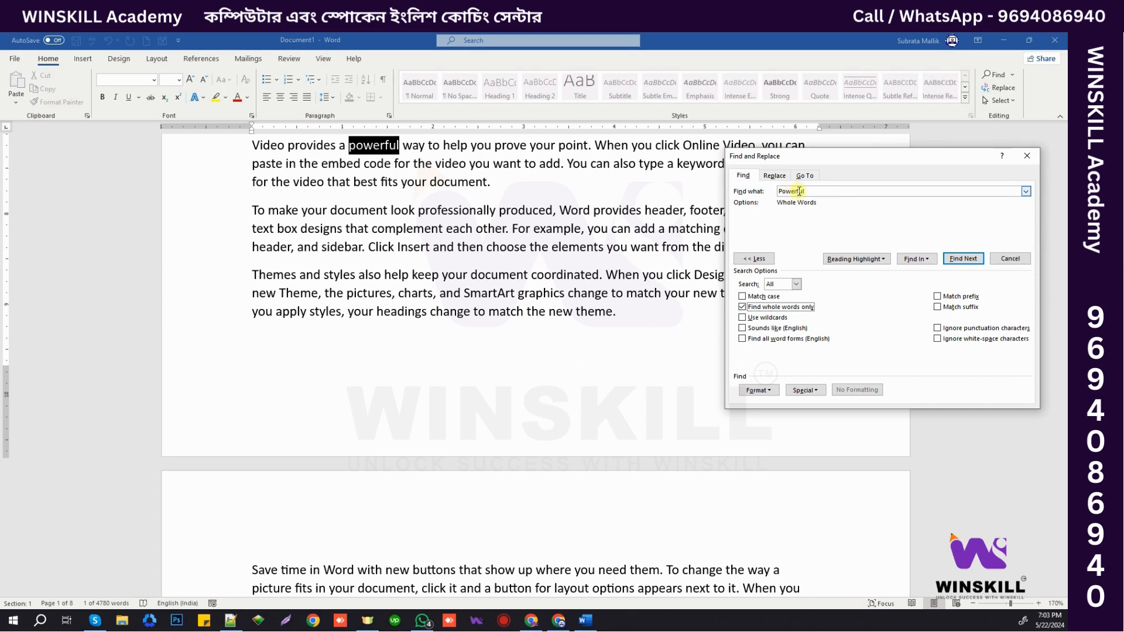
{"action": "left_click_drag", "start_coordinate": [799, 191], "coordinate": [822, 192]}
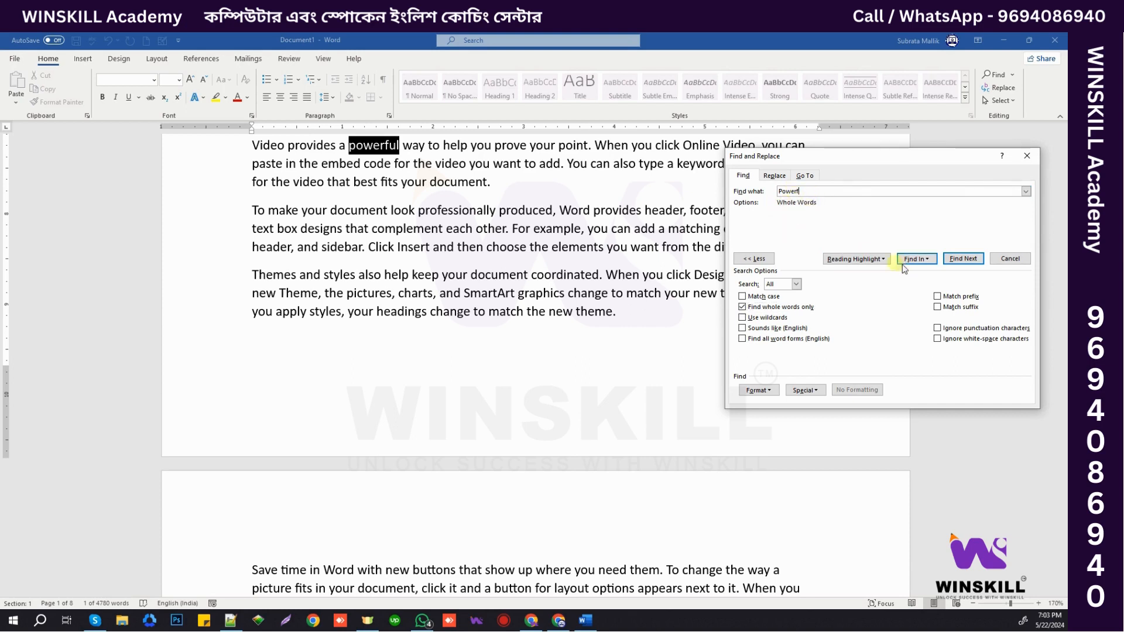
{"action": "left_click", "coordinate": [956, 259]}
{"action": "left_click", "coordinate": [552, 355]}
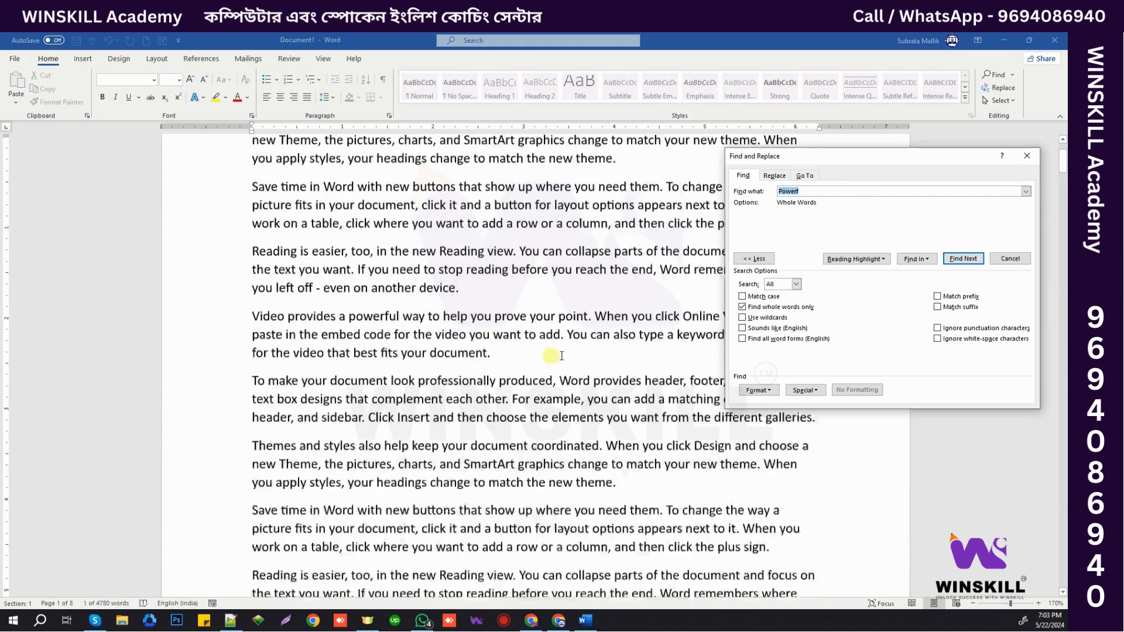
{"action": "left_click", "coordinate": [953, 262]}
{"action": "left_click", "coordinate": [539, 356]}
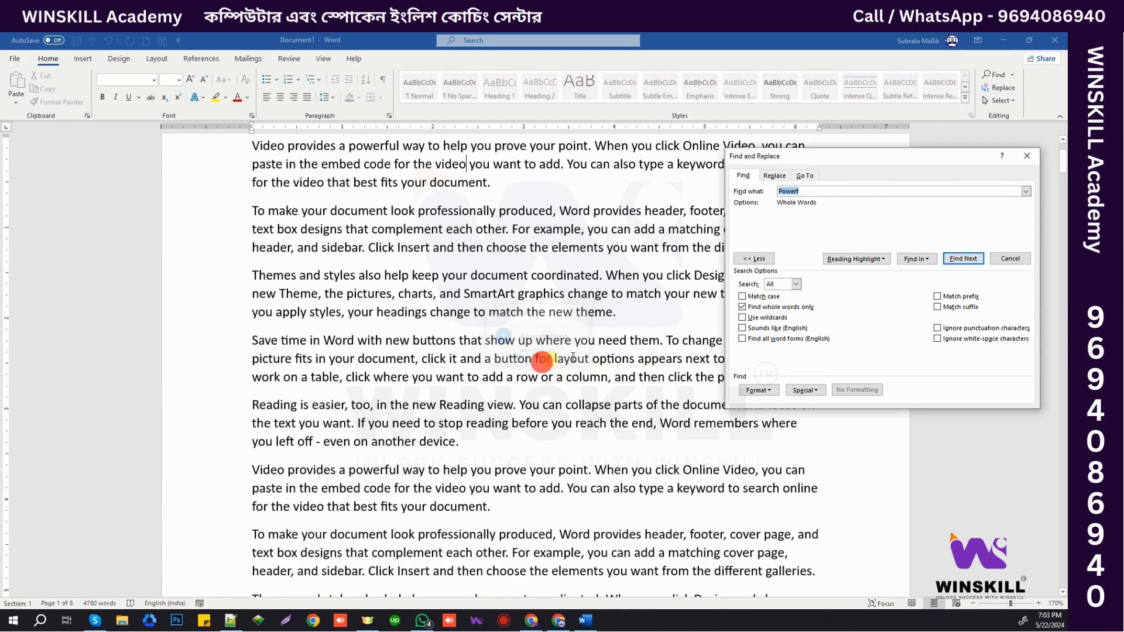
- Turn whole-word matching off, find 'Powerf' inside 'powerful', and close the dialog
{"action": "left_click", "coordinate": [742, 308]}
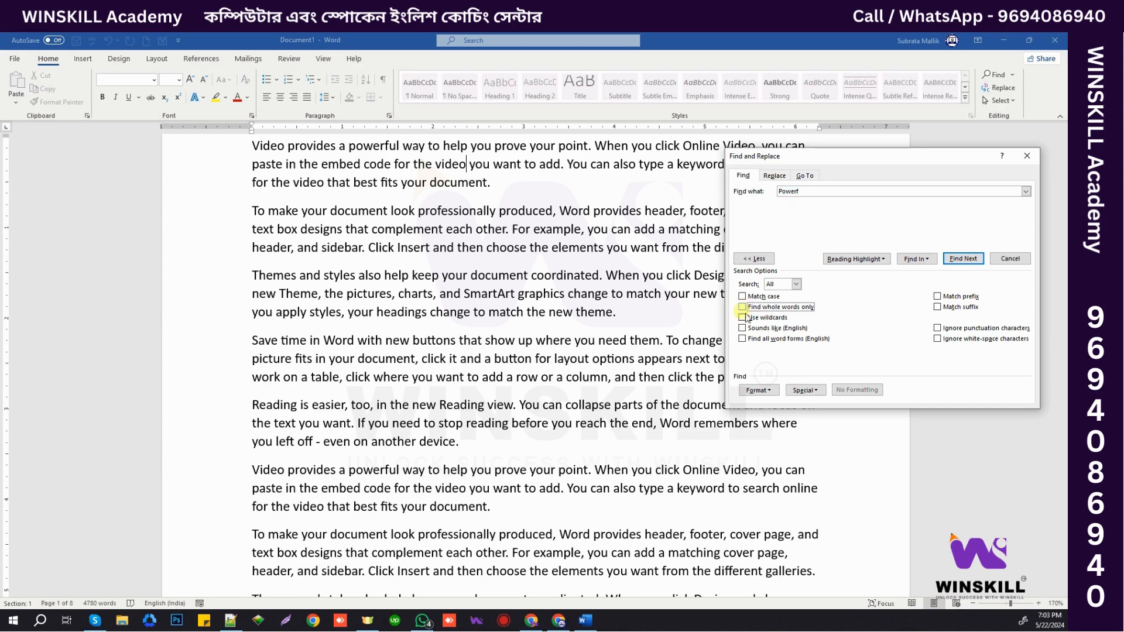
{"action": "left_click", "coordinate": [961, 259]}
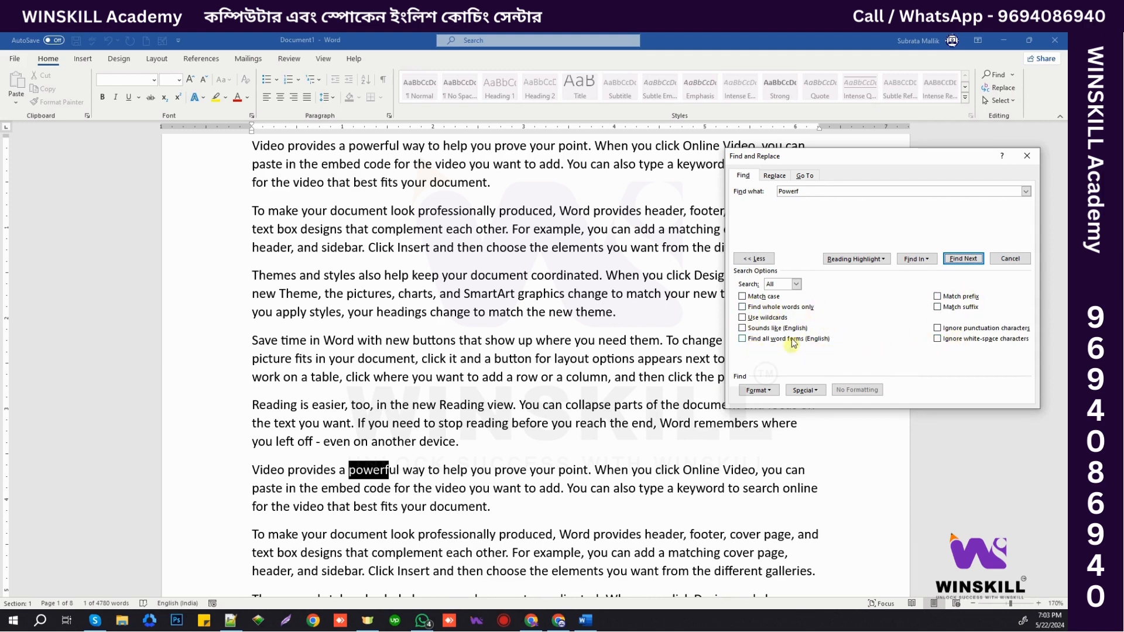
{"action": "left_click", "coordinate": [1027, 156]}
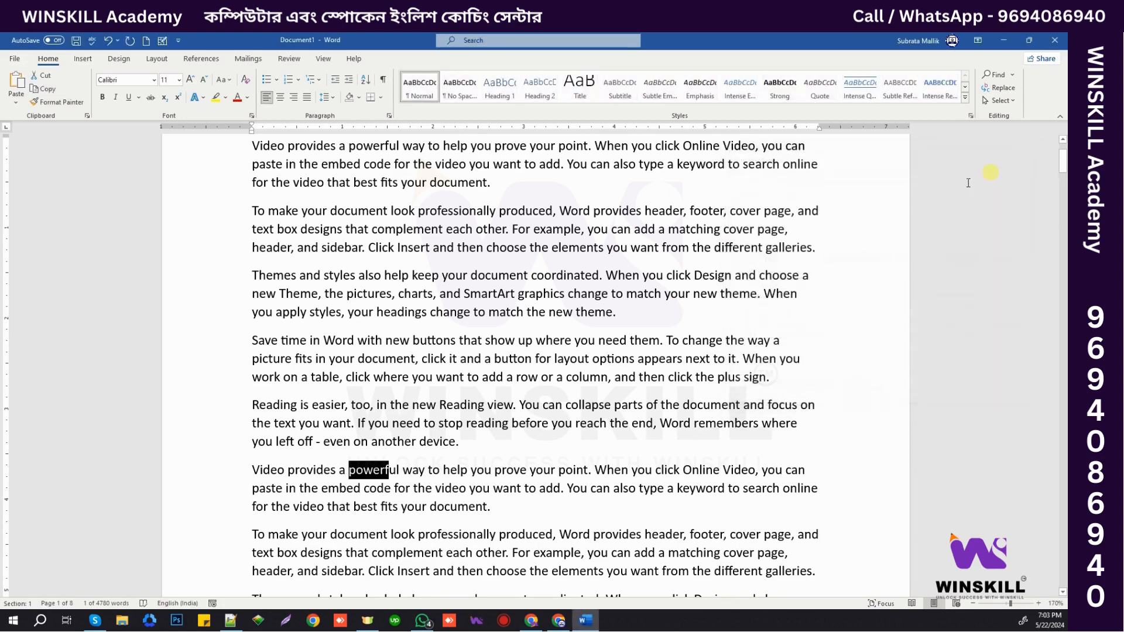
- Select 'powerful' in the first line and open Advanced Find with it as the search term
{"action": "scroll", "coordinate": [517, 349], "scroll_direction": "up", "scroll_amount": 3}
{"action": "double_click", "coordinate": [372, 250]}
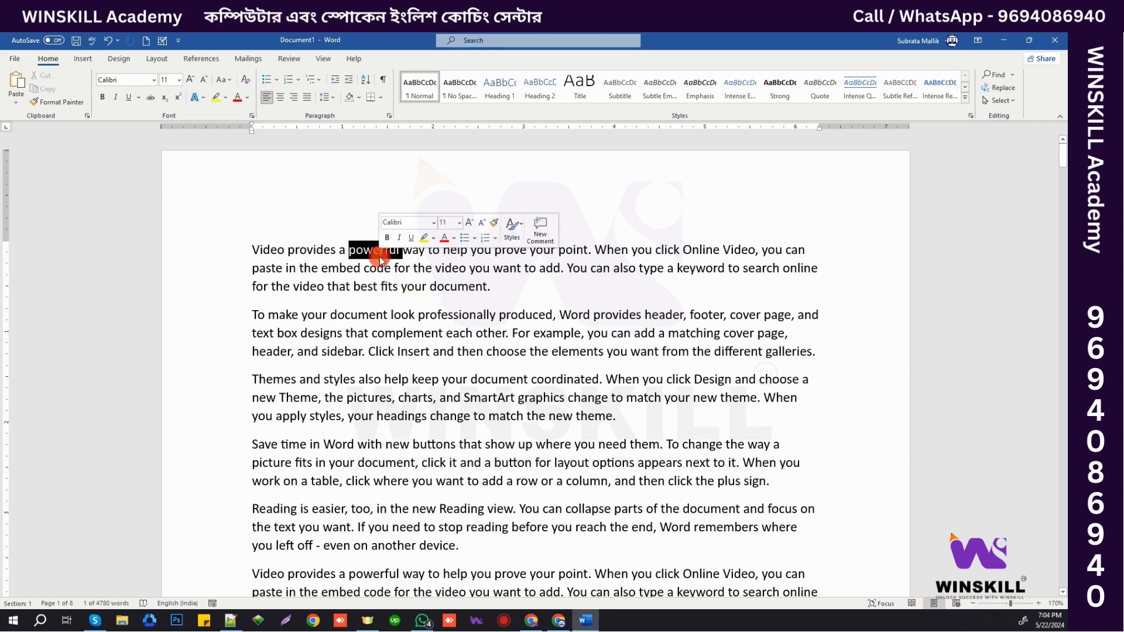
{"action": "left_click", "coordinate": [1013, 75]}
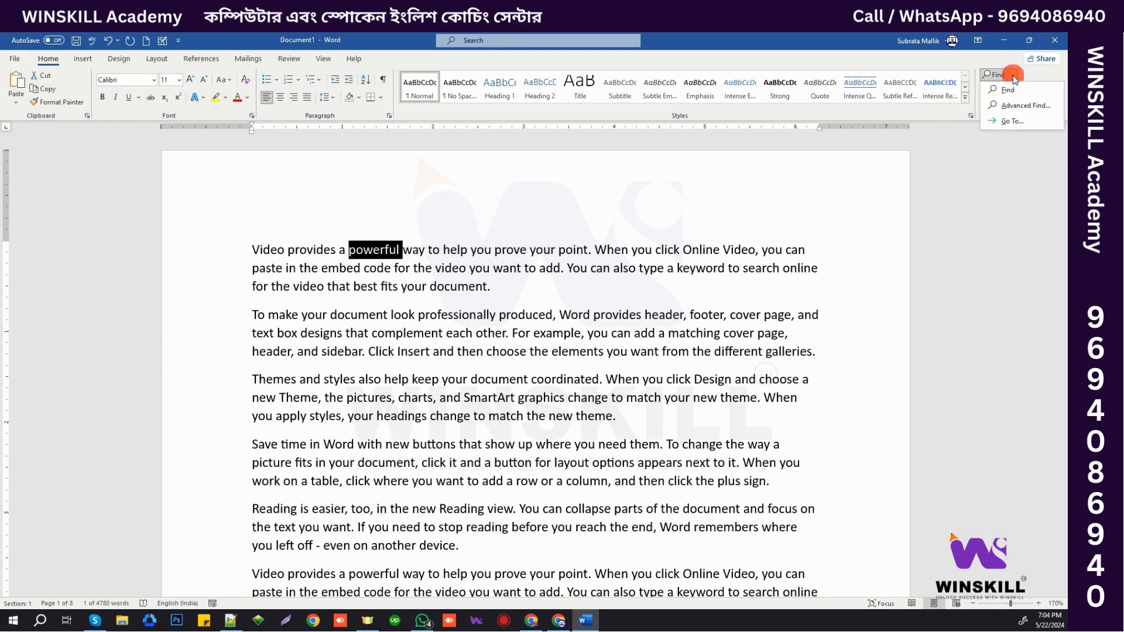
{"action": "left_click", "coordinate": [1021, 107]}
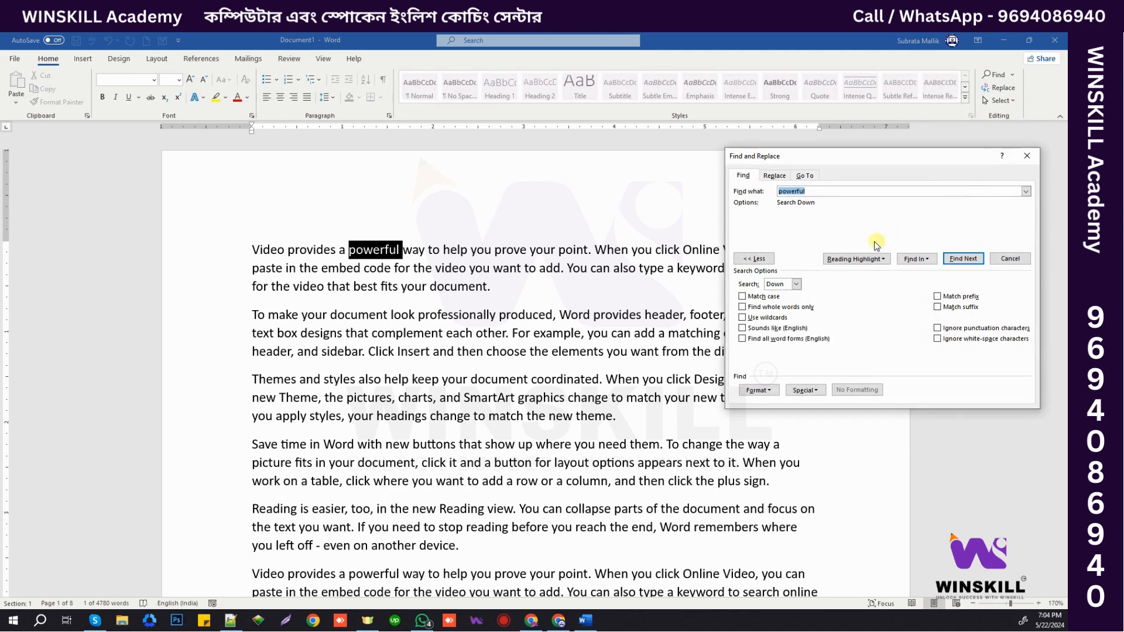
{"action": "left_click", "coordinate": [772, 175]}
- On the Replace tab, set 'POWERFUL' as replacement and replace several 'powerful' matches individually
{"action": "left_click", "coordinate": [744, 178]}
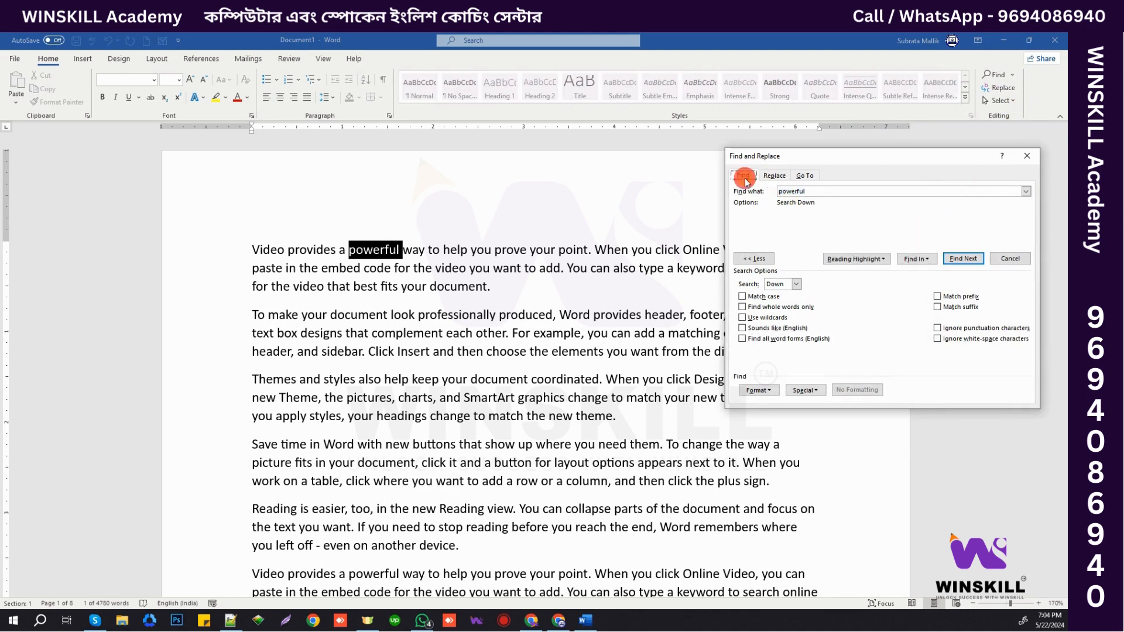
{"action": "left_click", "coordinate": [775, 178]}
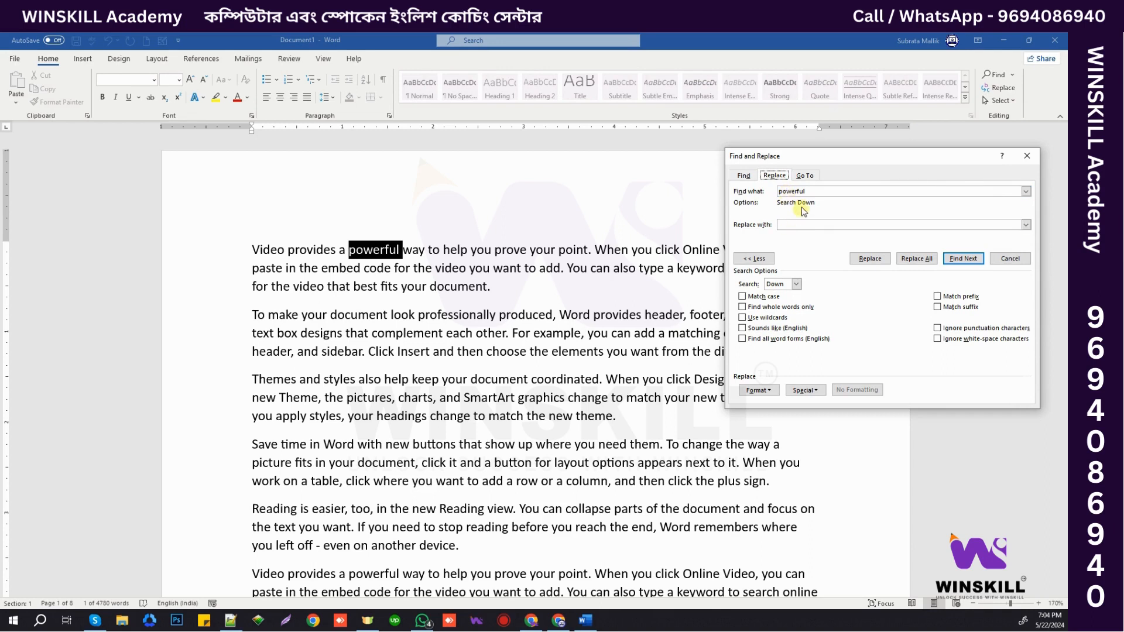
{"action": "left_click", "coordinate": [799, 225]}
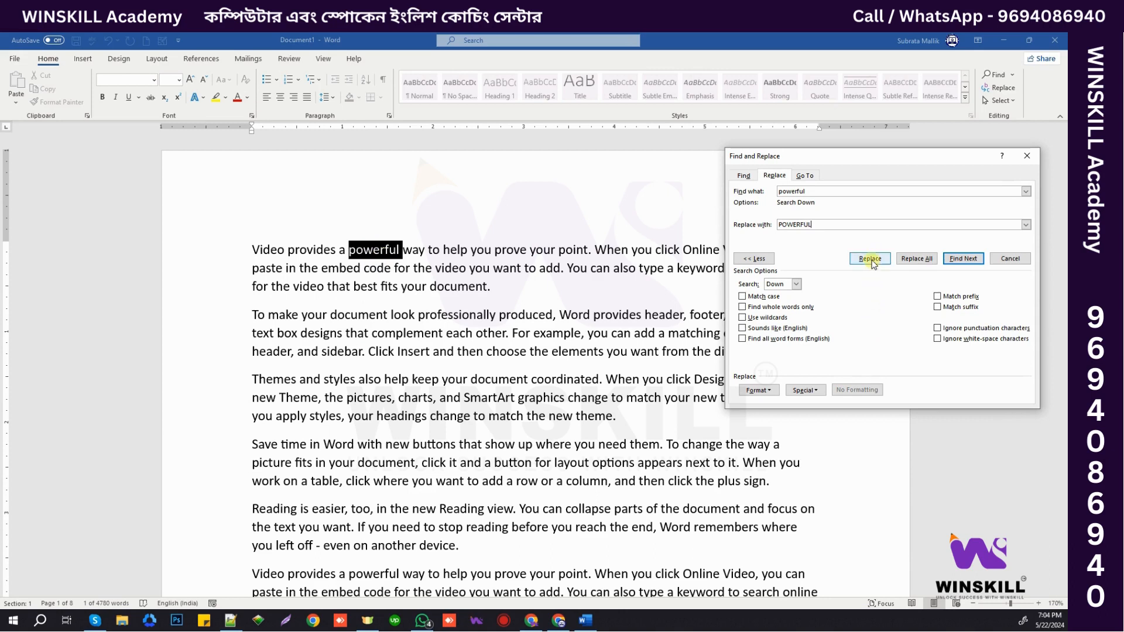
{"action": "left_click", "coordinate": [871, 260]}
{"action": "left_click", "coordinate": [870, 260]}
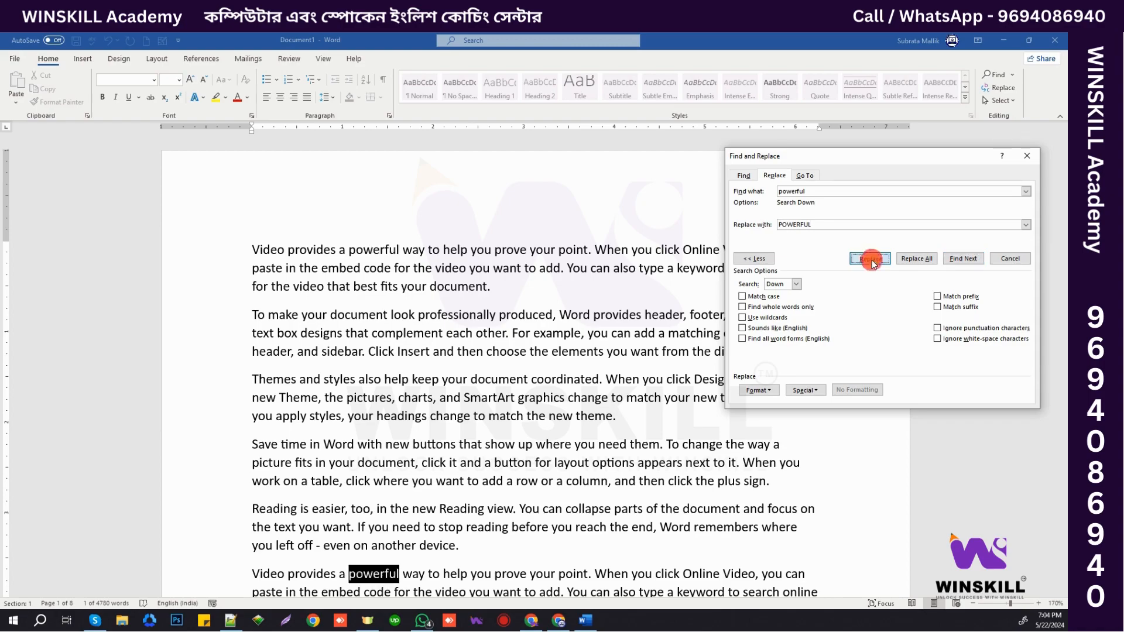
{"action": "left_click", "coordinate": [870, 259]}
{"action": "scroll", "coordinate": [480, 346], "scroll_direction": "up", "scroll_amount": 5}
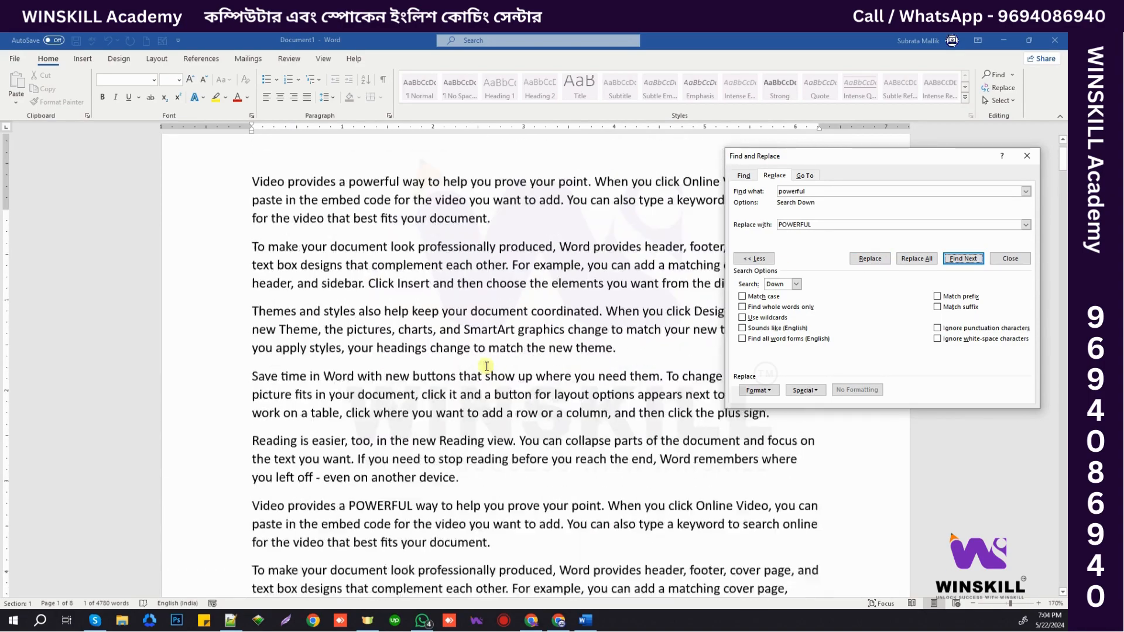
{"action": "left_click", "coordinate": [870, 260]}
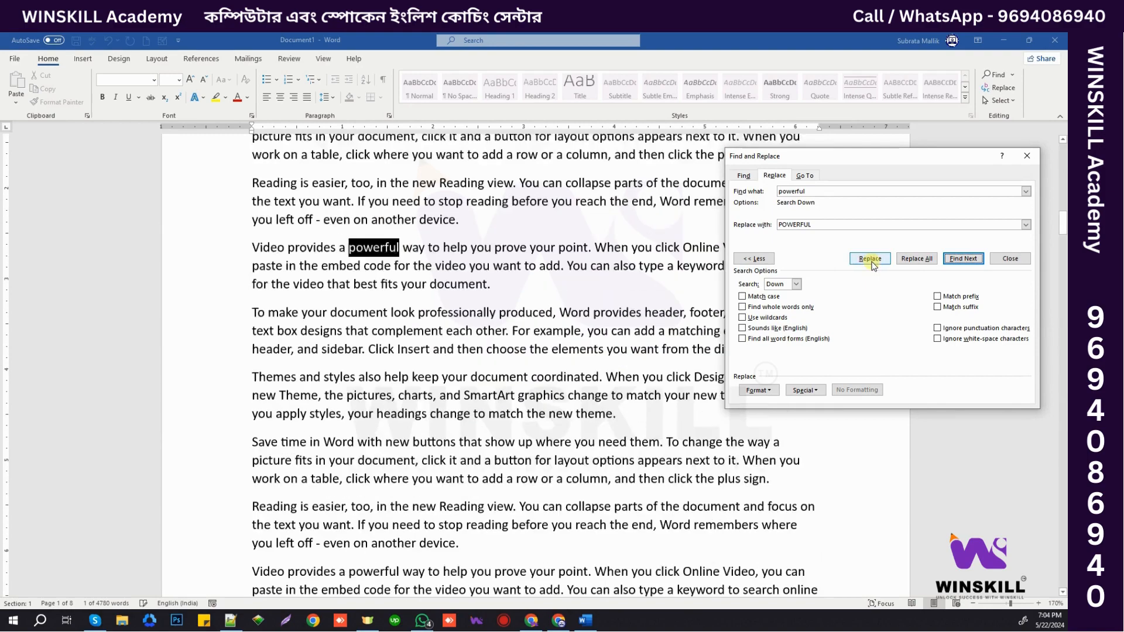
{"action": "left_click", "coordinate": [870, 260]}
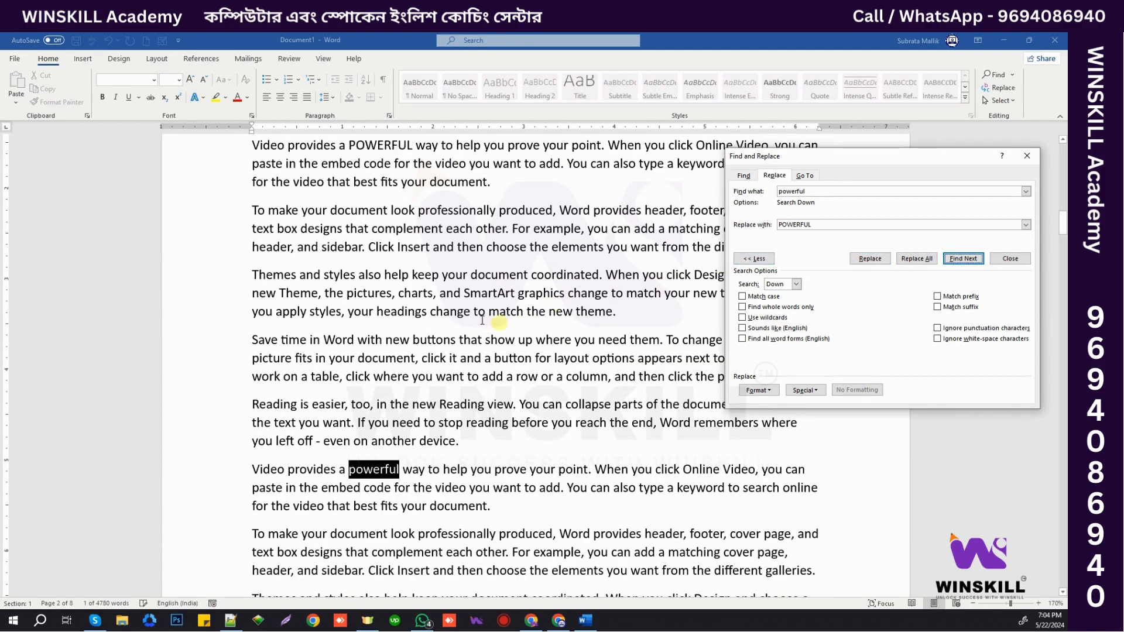
- Check a few replaced POWERFUL words, then Replace All, reporting 16 replacements
{"action": "double_click", "coordinate": [365, 232]}
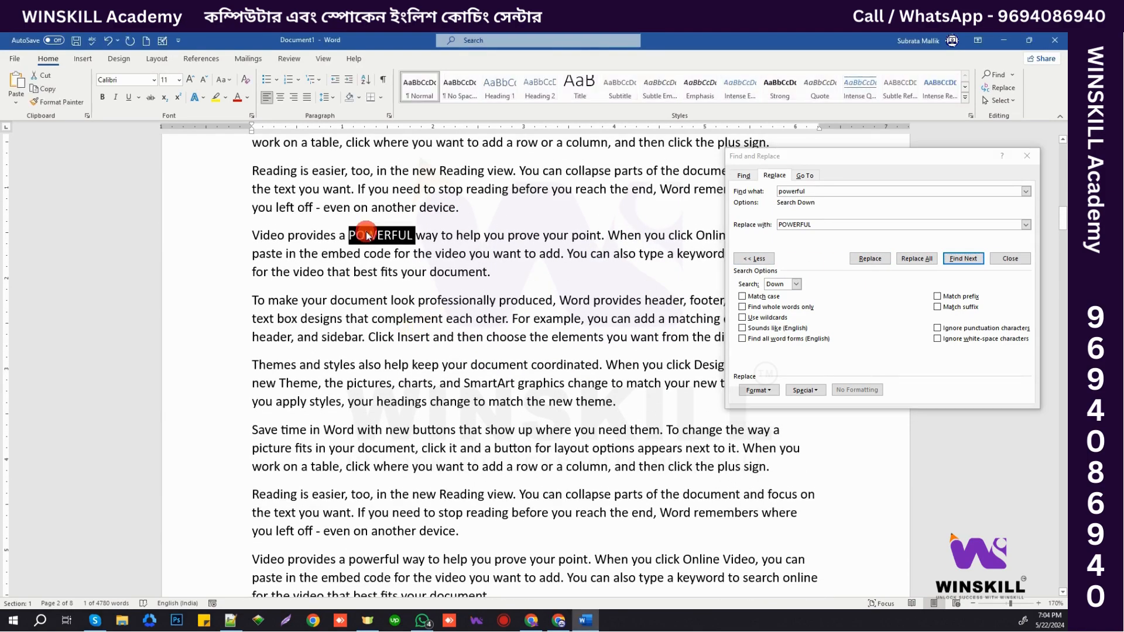
{"action": "left_click", "coordinate": [870, 258]}
{"action": "scroll", "coordinate": [623, 263], "scroll_direction": "down", "scroll_amount": 5}
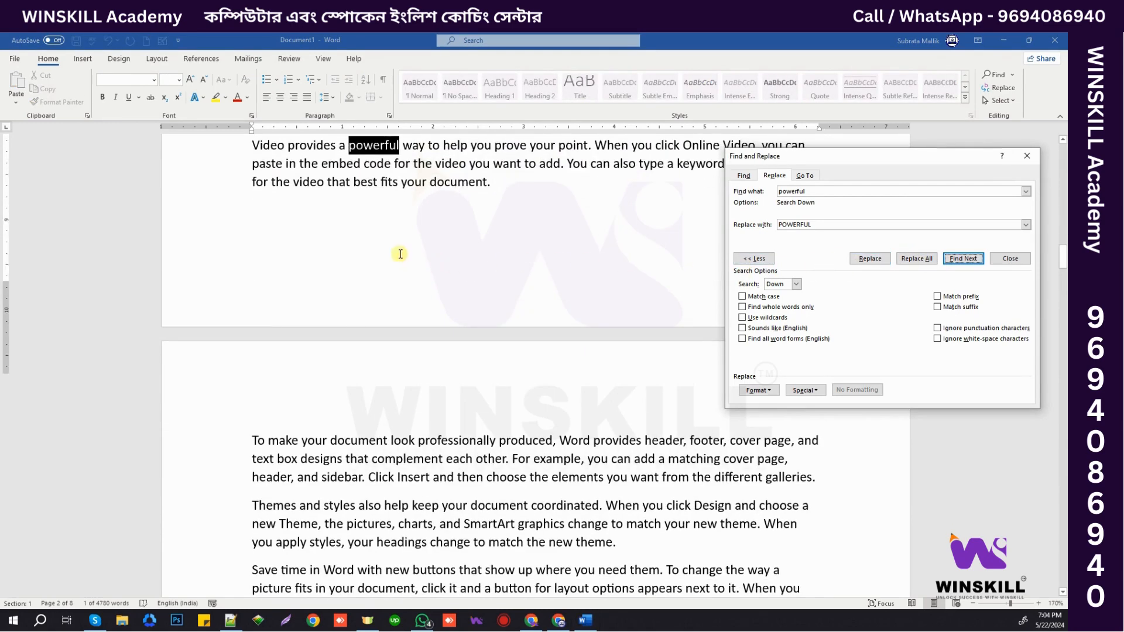
{"action": "scroll", "coordinate": [406, 258], "scroll_direction": "up", "scroll_amount": 7}
{"action": "double_click", "coordinate": [386, 228]}
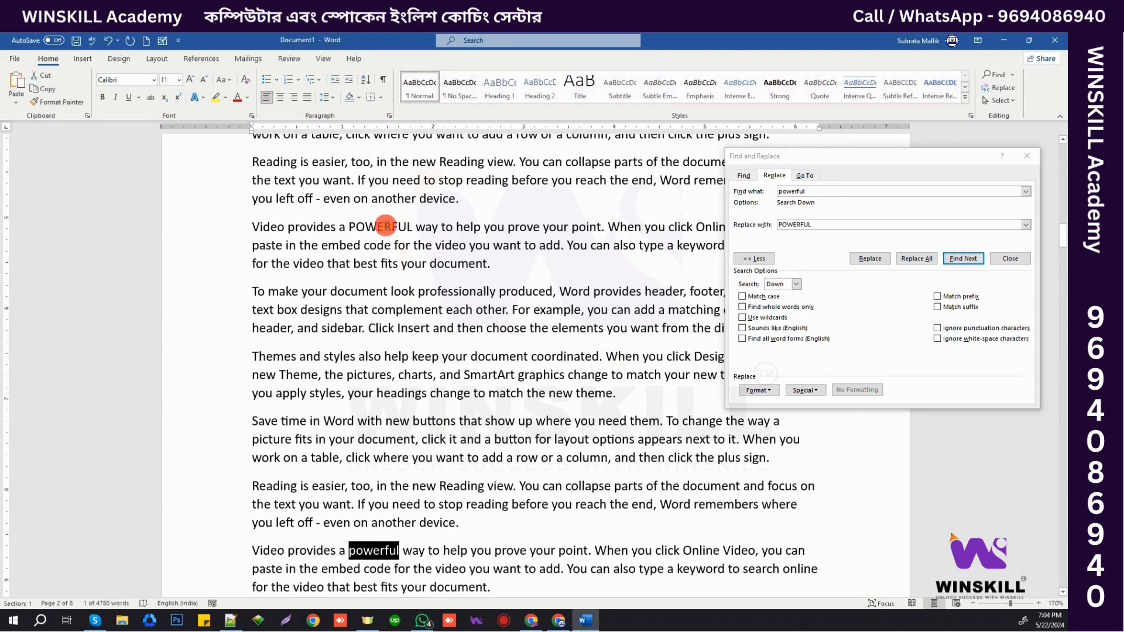
{"action": "scroll", "coordinate": [400, 263], "scroll_direction": "up", "scroll_amount": 6}
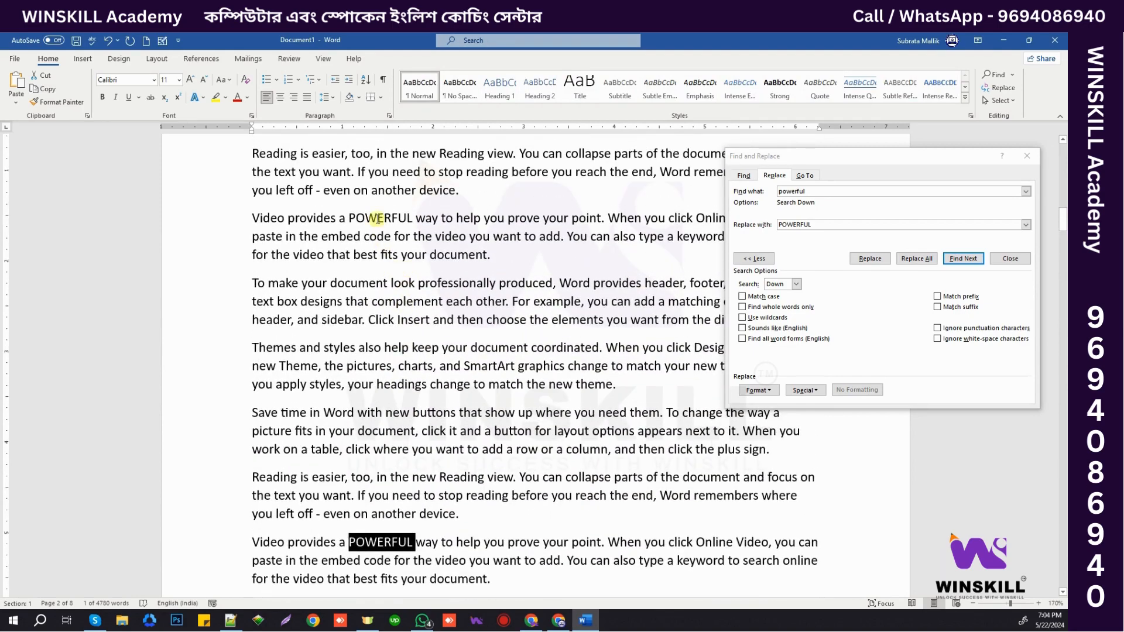
{"action": "double_click", "coordinate": [380, 218]}
{"action": "left_click", "coordinate": [917, 258]}
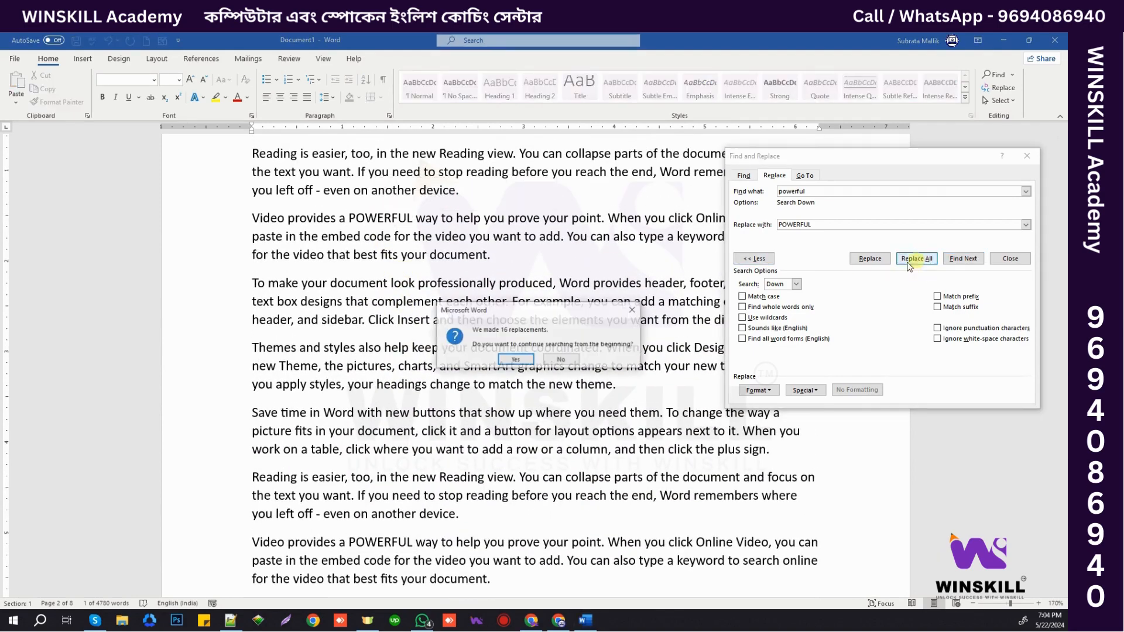
- Continue replacing from the document start, accept the 20-replacement total, and check the first POWERFUL
{"action": "left_click", "coordinate": [516, 359]}
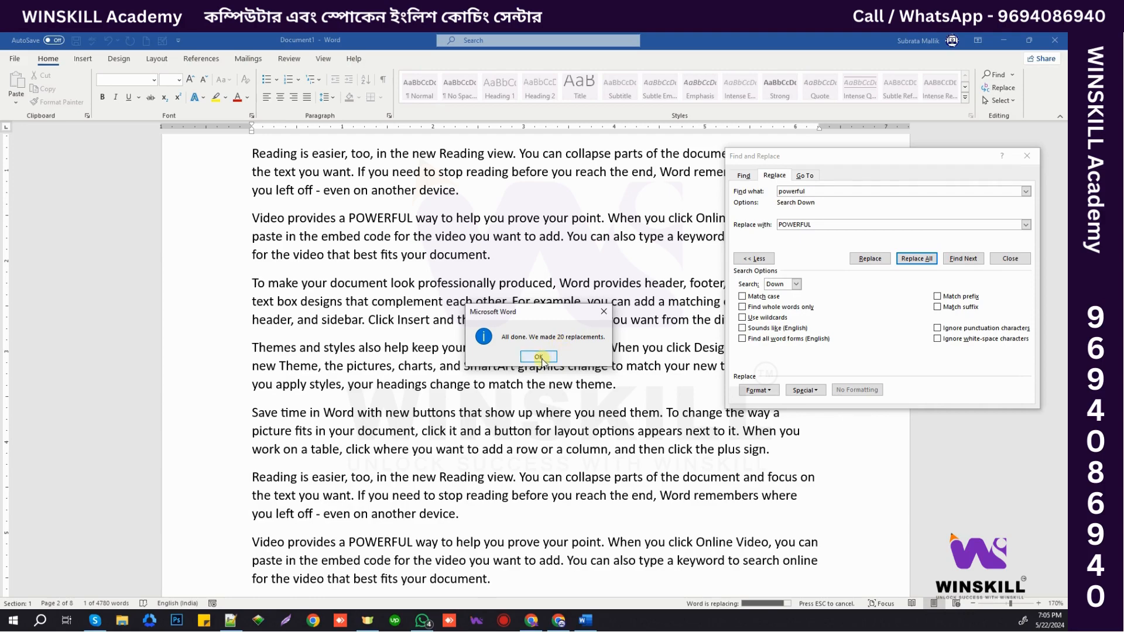
{"action": "left_click", "coordinate": [538, 357]}
{"action": "scroll", "coordinate": [444, 360], "scroll_direction": "up", "scroll_amount": 10}
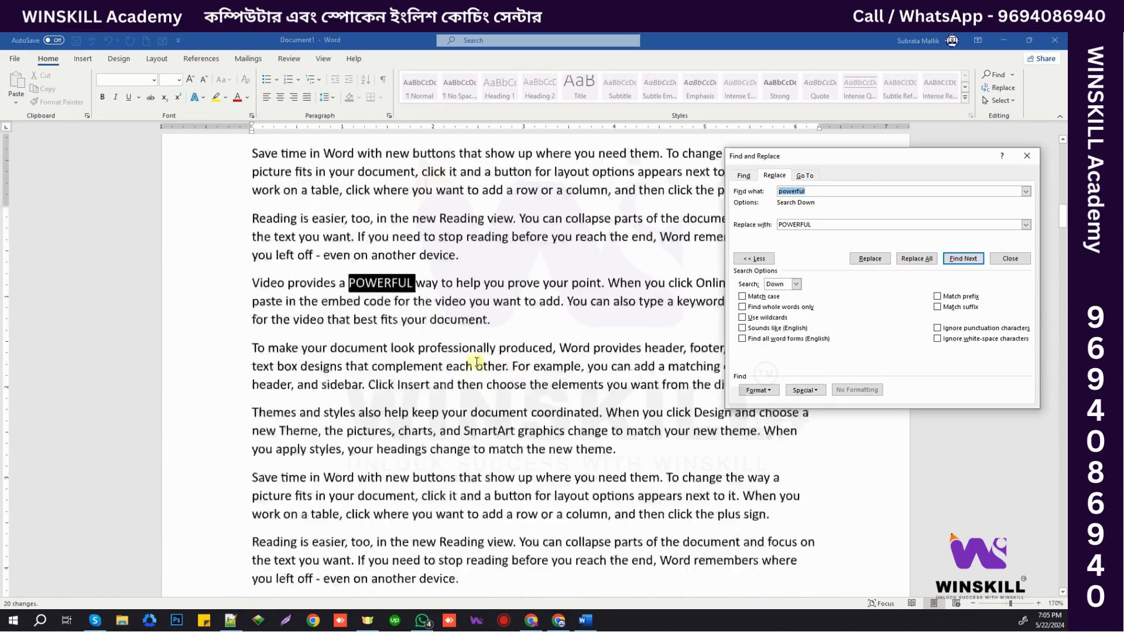
{"action": "scroll", "coordinate": [444, 360], "scroll_direction": "up", "scroll_amount": 3}
{"action": "left_click", "coordinate": [477, 376]}
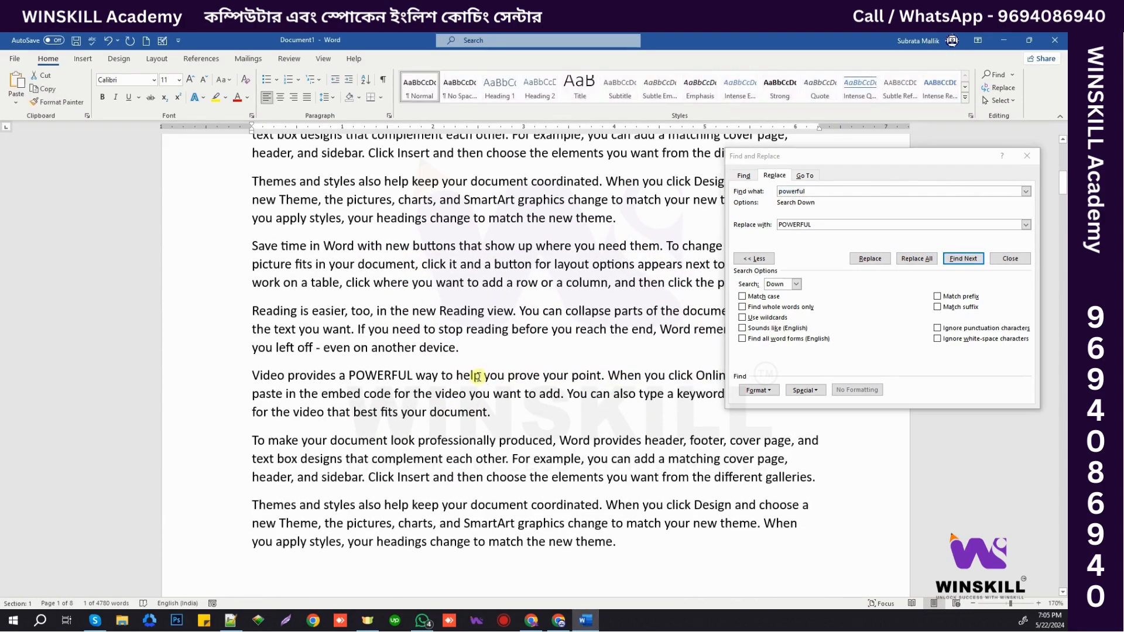
{"action": "key", "text": "ctrl+Home"}
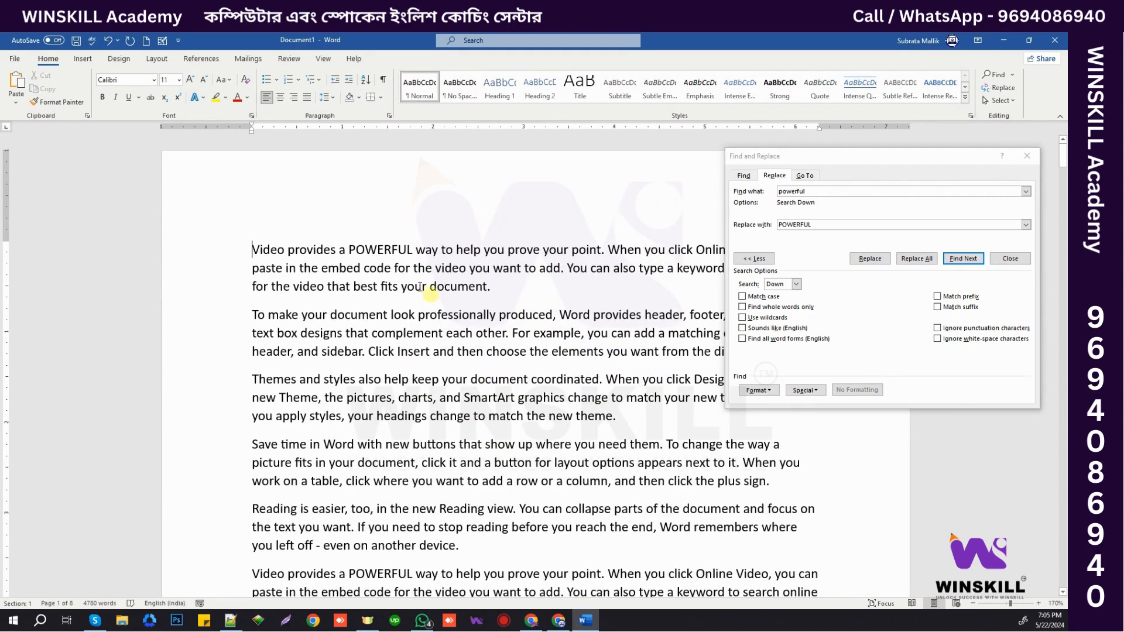
{"action": "double_click", "coordinate": [370, 249]}
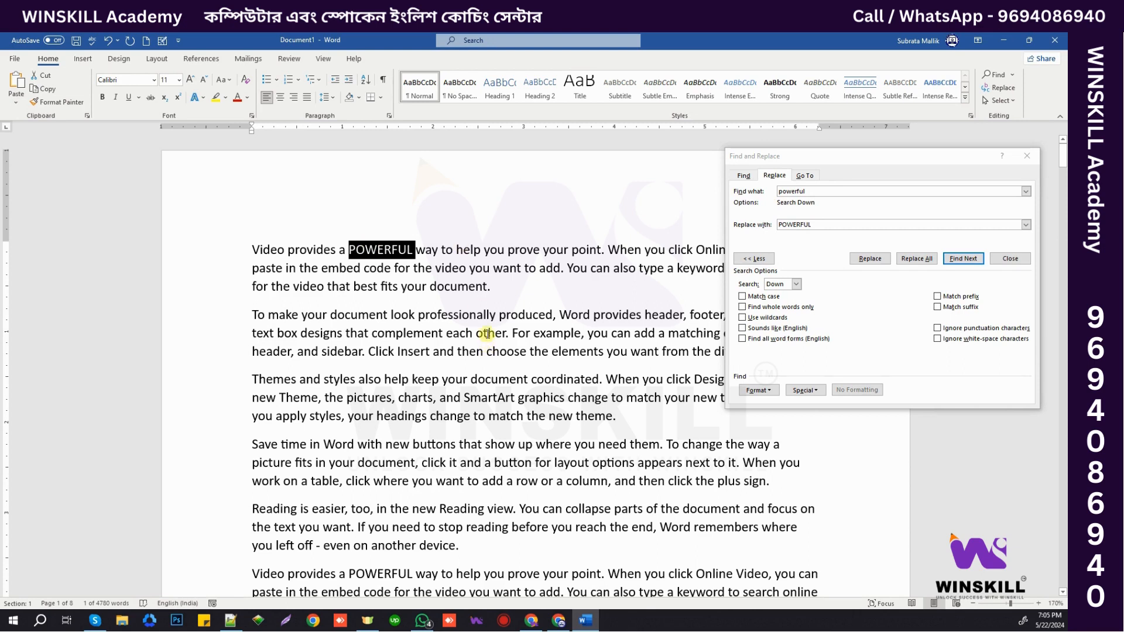
- Open the Go To tab and jump to the document's end and back to the start
{"action": "left_click", "coordinate": [805, 177]}
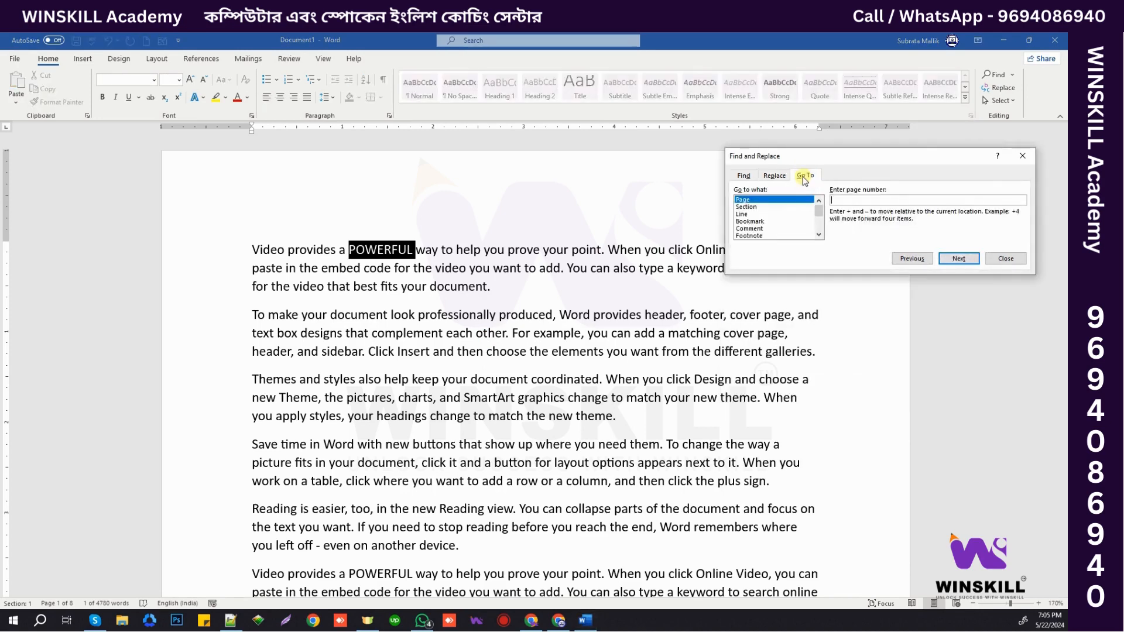
{"action": "left_click", "coordinate": [505, 255]}
{"action": "left_click", "coordinate": [497, 252]}
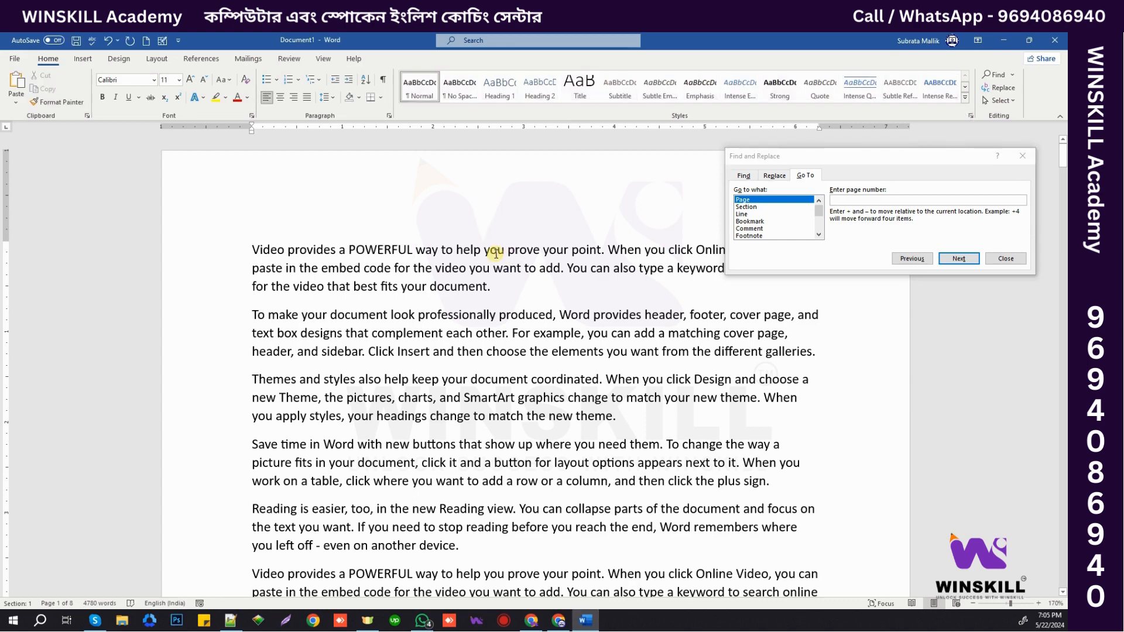
{"action": "key", "text": "ctrl+End"}
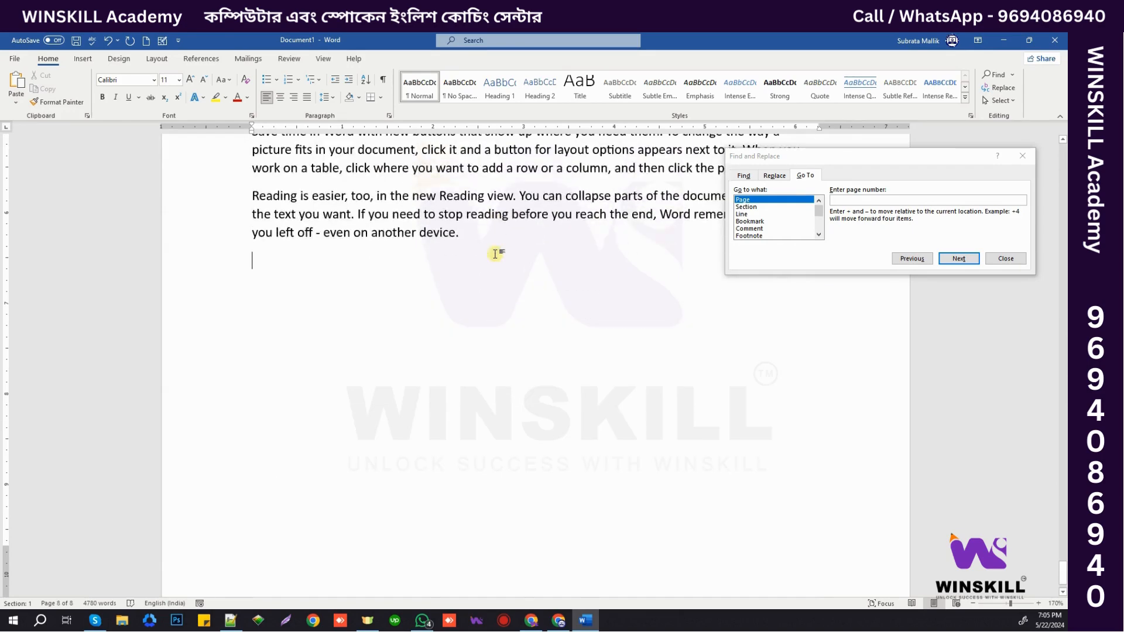
{"action": "key", "text": "ctrl+Home"}
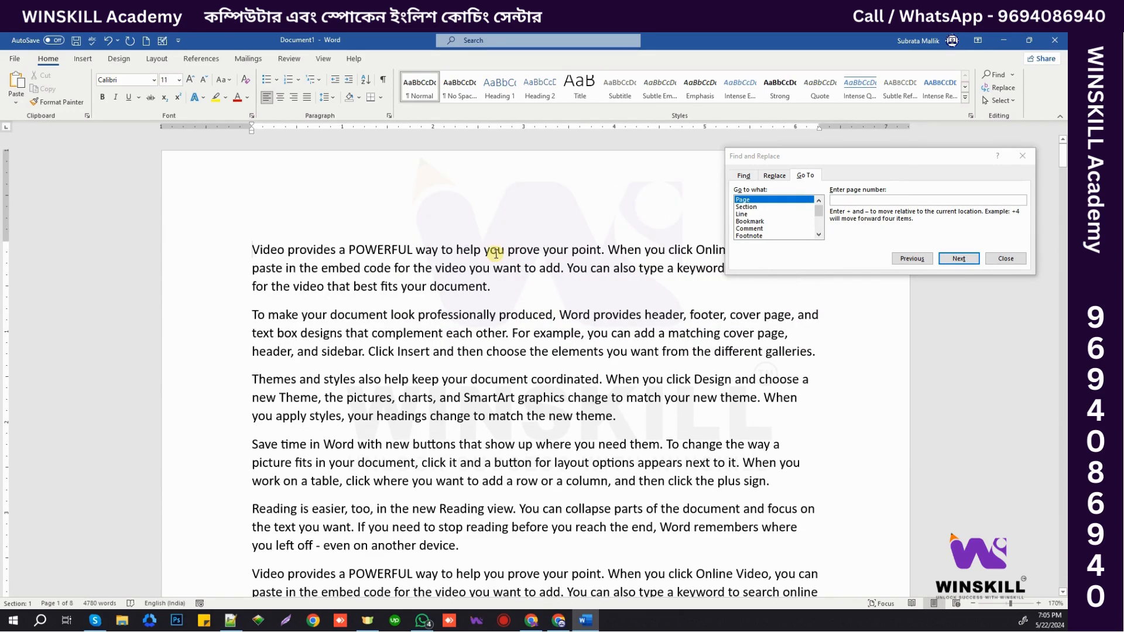
- Choose Page as the Go To target and go to page 3
{"action": "left_click", "coordinate": [854, 200]}
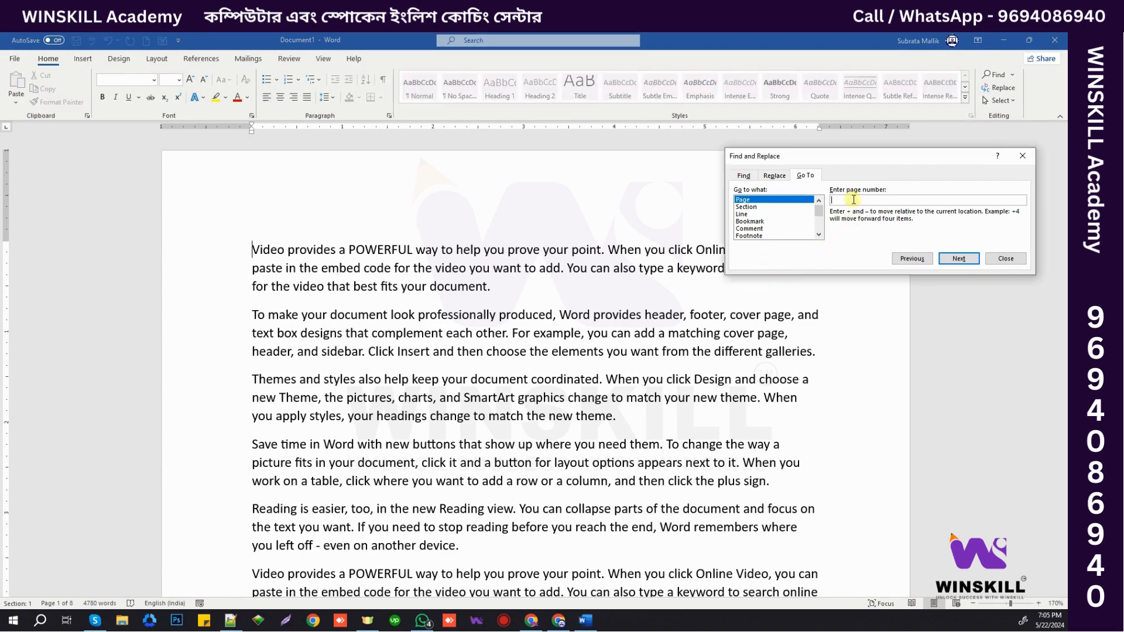
{"action": "left_click", "coordinate": [746, 200]}
{"action": "left_click", "coordinate": [846, 199]}
{"action": "type", "text": "3"}
{"action": "left_click", "coordinate": [964, 259]}
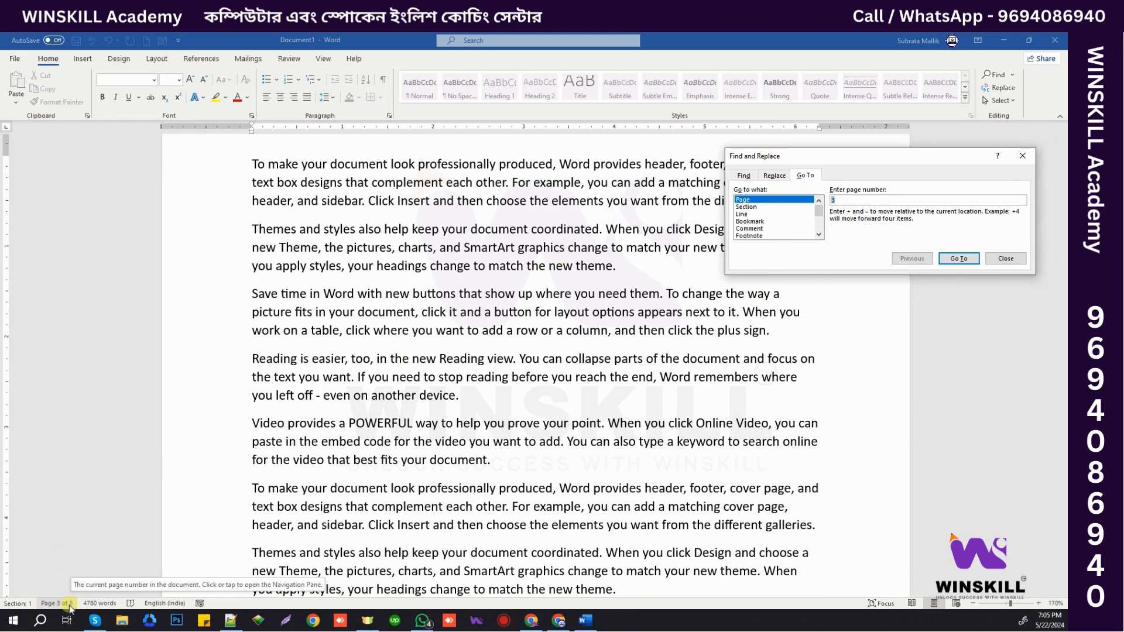
- Go to page 5 and place the insertion point at its top
{"action": "left_click", "coordinate": [886, 200]}
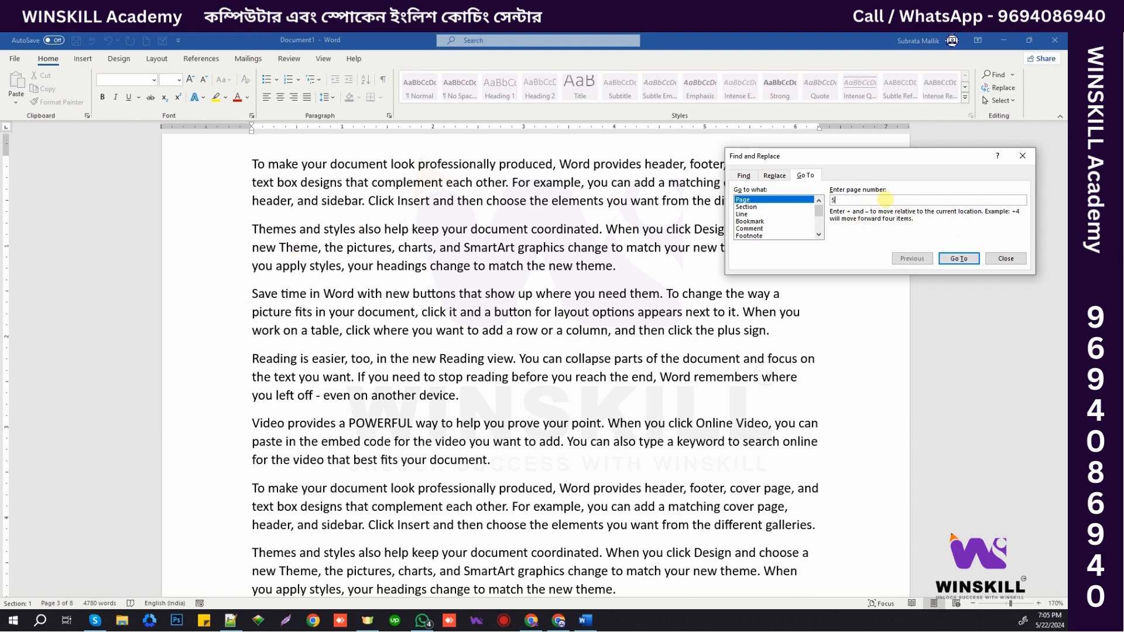
{"action": "type", "text": "5"}
{"action": "left_click", "coordinate": [957, 258]}
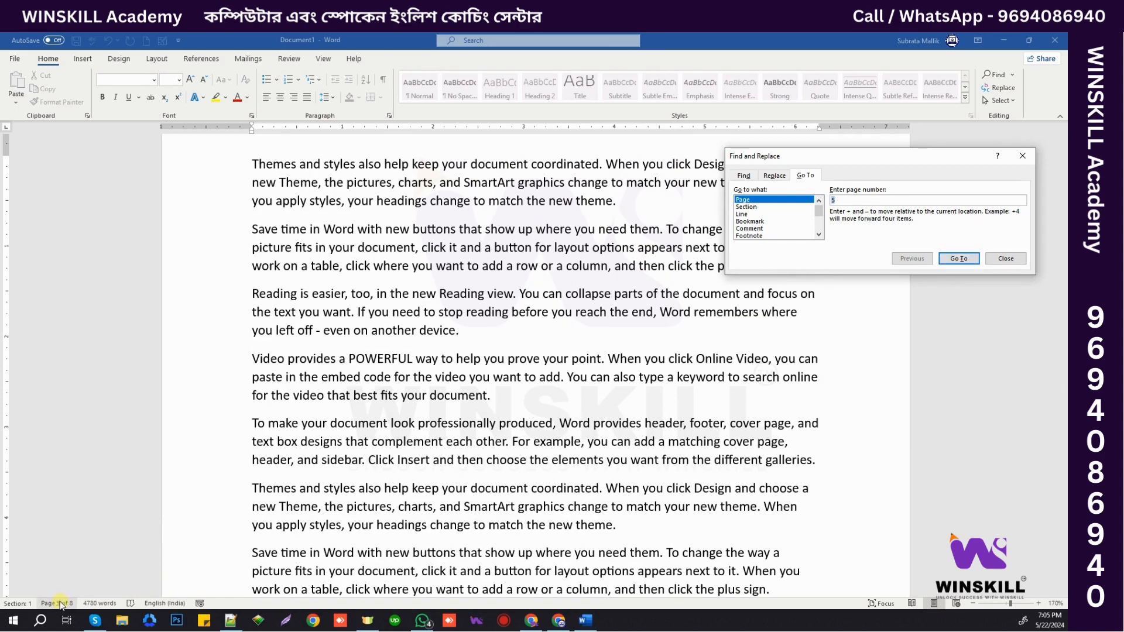
{"action": "left_click", "coordinate": [254, 165]}
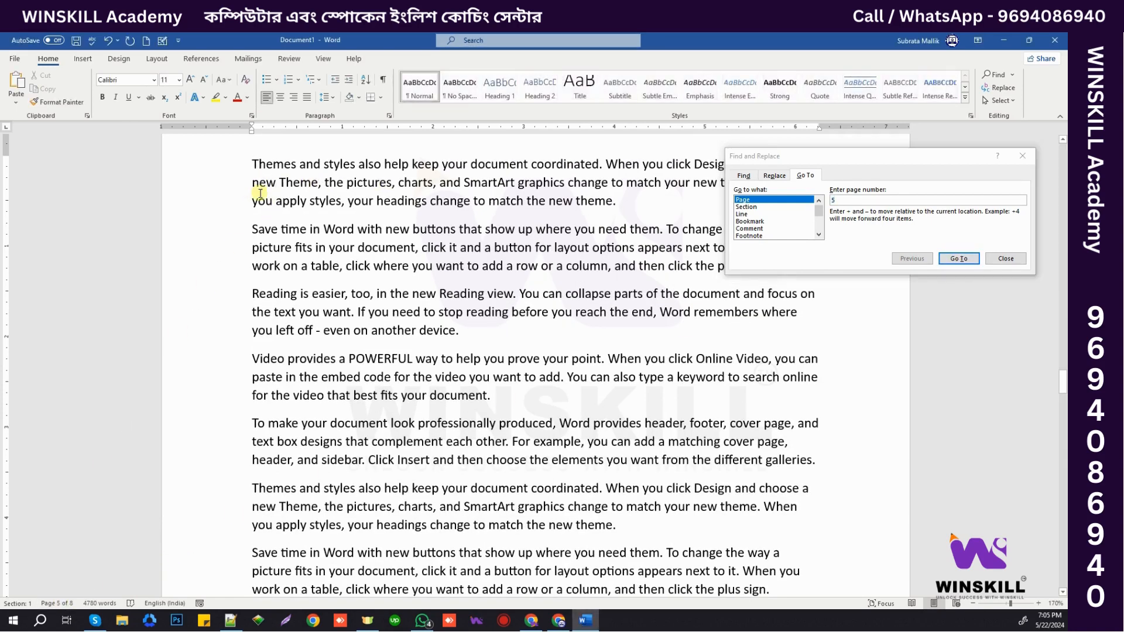
{"action": "scroll", "coordinate": [260, 193], "scroll_direction": "up", "scroll_amount": 3}
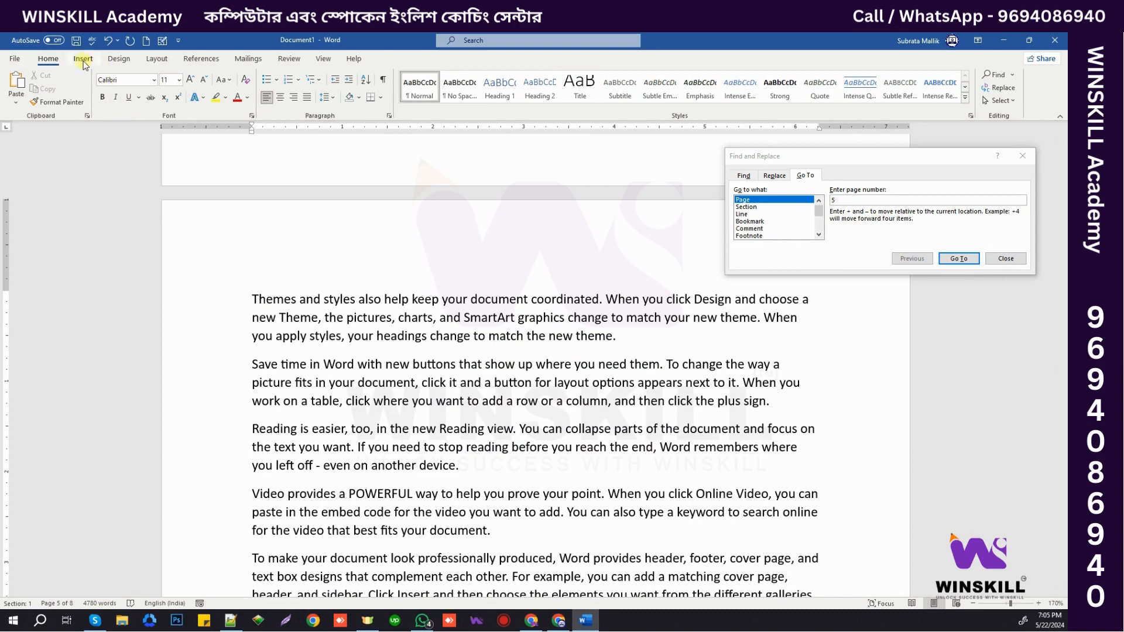
- Add a Bold Numbers 1 'Page X of Y' number to each page's top and close the header
{"action": "left_click", "coordinate": [83, 60]}
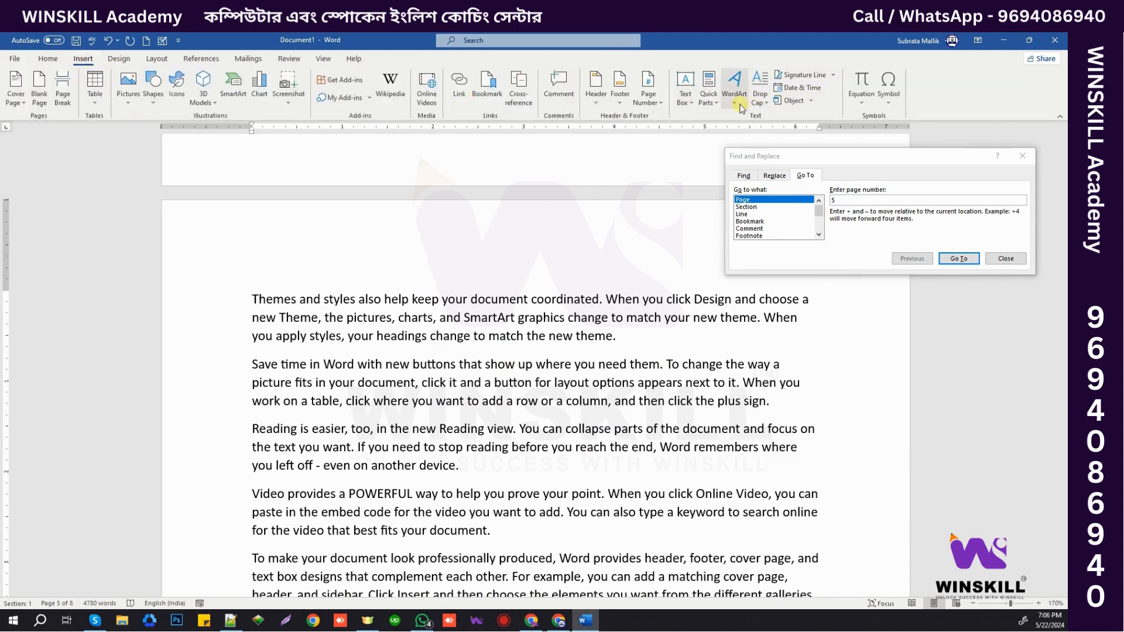
{"action": "left_click", "coordinate": [648, 90]}
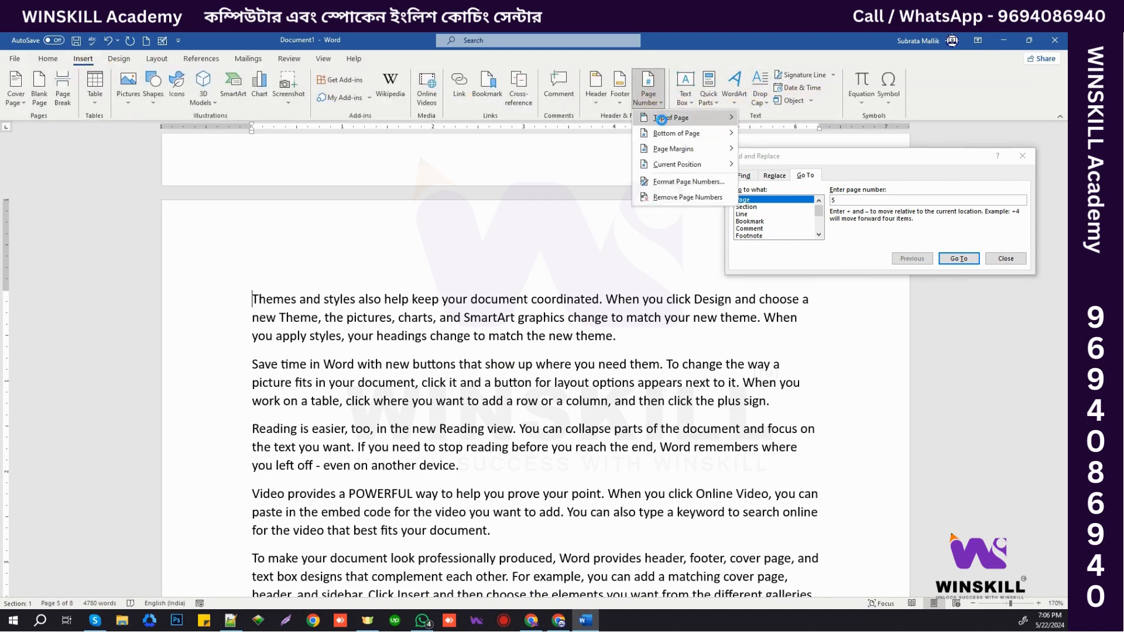
{"action": "left_click", "coordinate": [740, 115]}
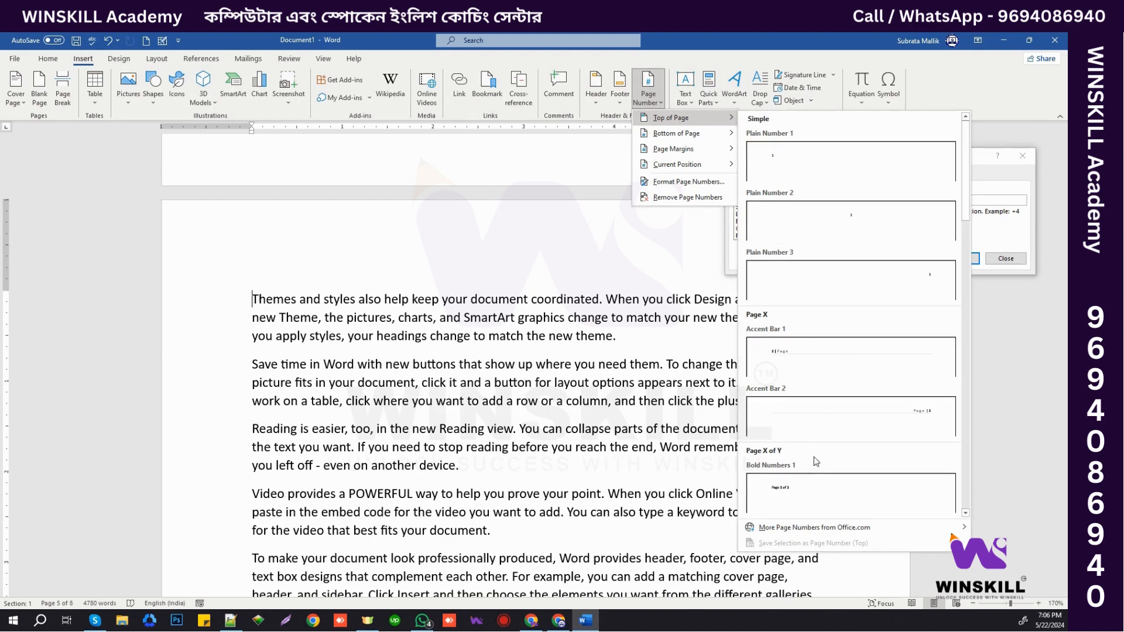
{"action": "left_click", "coordinate": [813, 493]}
{"action": "double_click", "coordinate": [554, 333]}
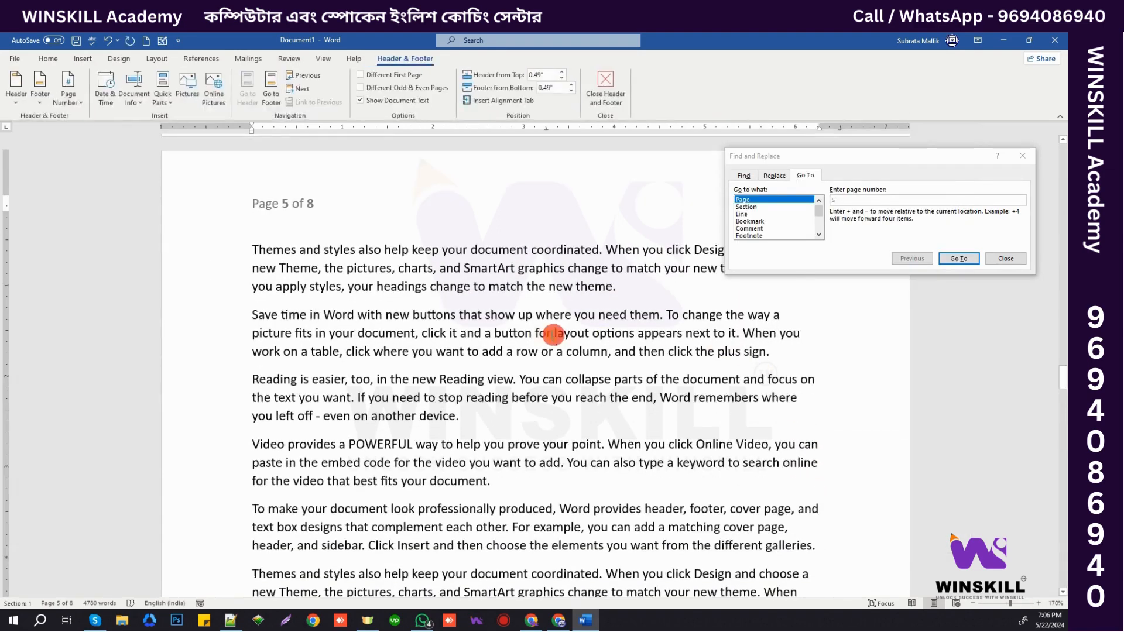
- Use Go To to jump to page 2, then to line 3
{"action": "left_click", "coordinate": [832, 202]}
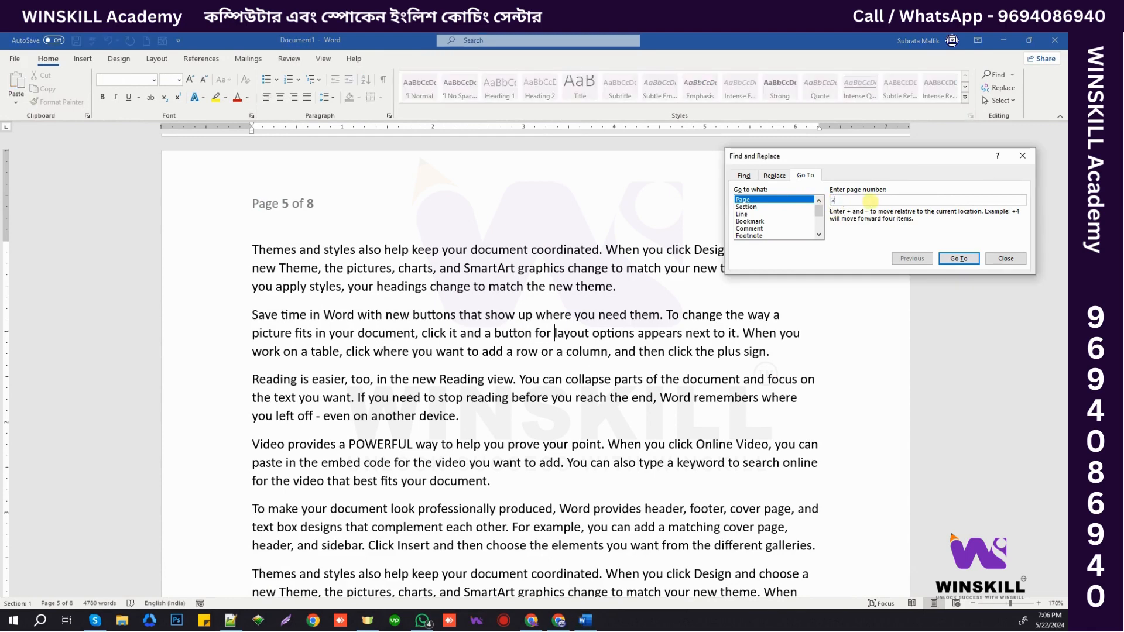
{"action": "left_click", "coordinate": [958, 258]}
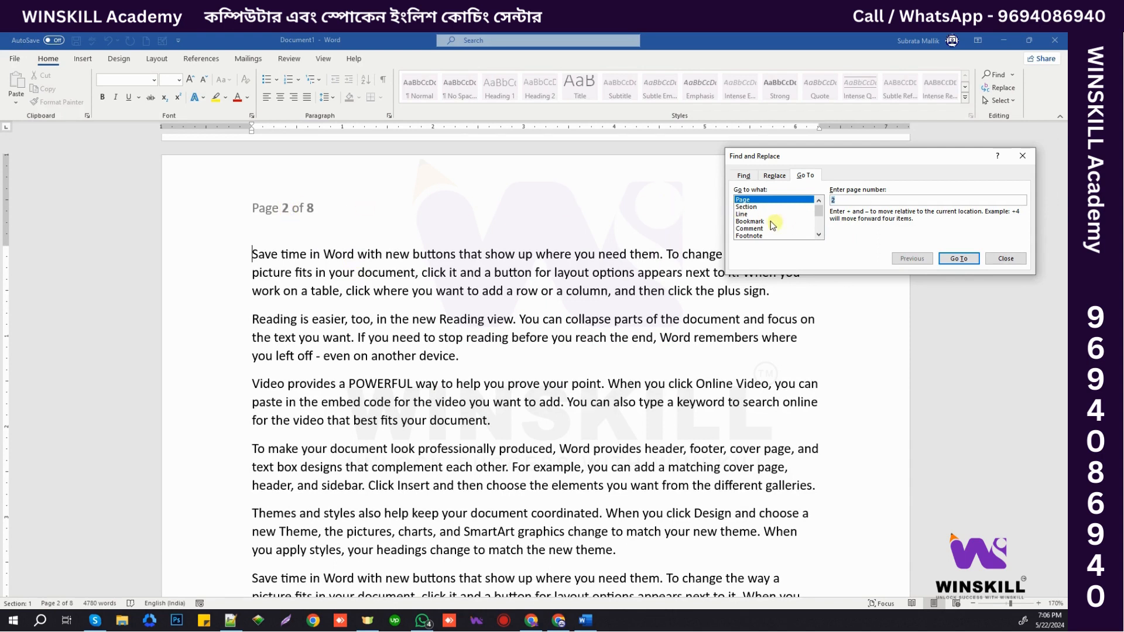
{"action": "left_click", "coordinate": [752, 207]}
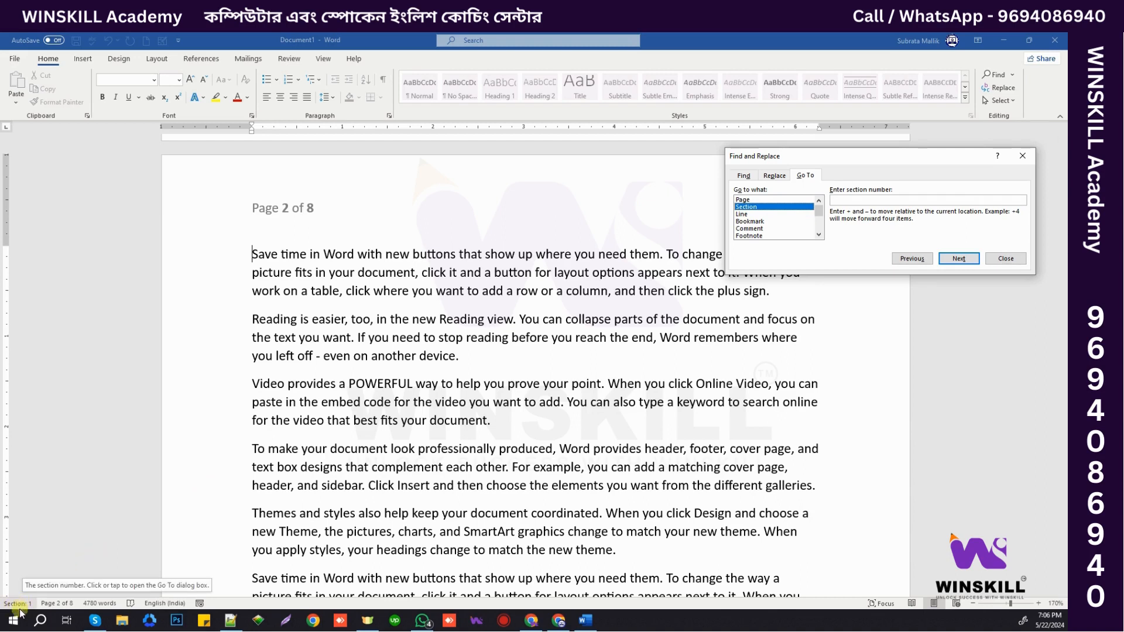
{"action": "left_click", "coordinate": [743, 214]}
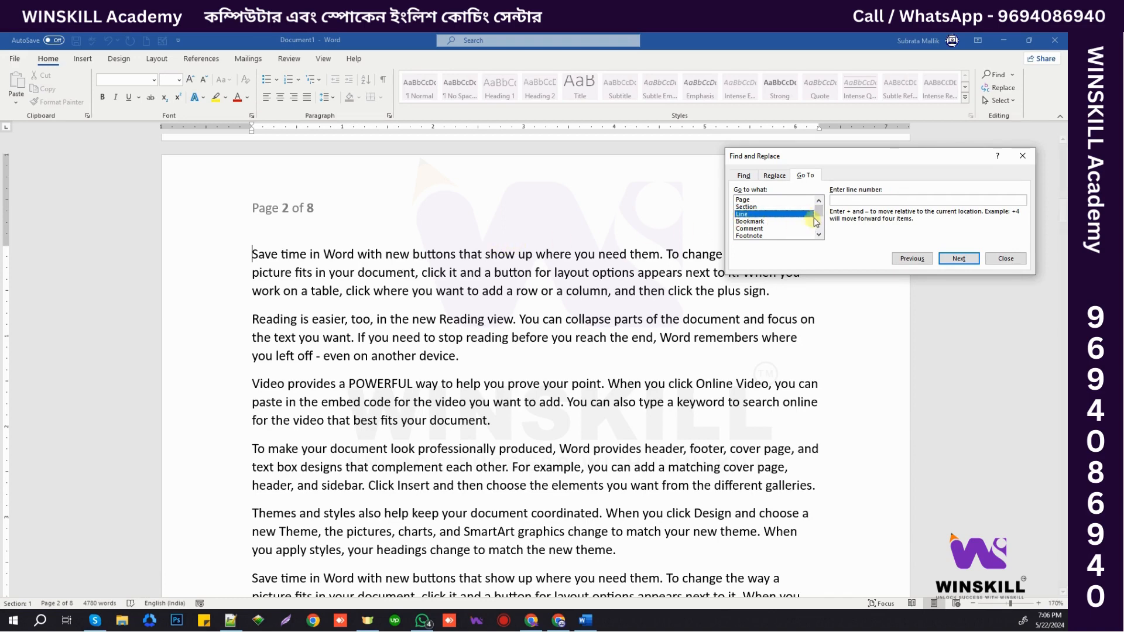
{"action": "left_click", "coordinate": [851, 201]}
{"action": "key", "text": "Return"}
{"action": "key", "text": "Return"}
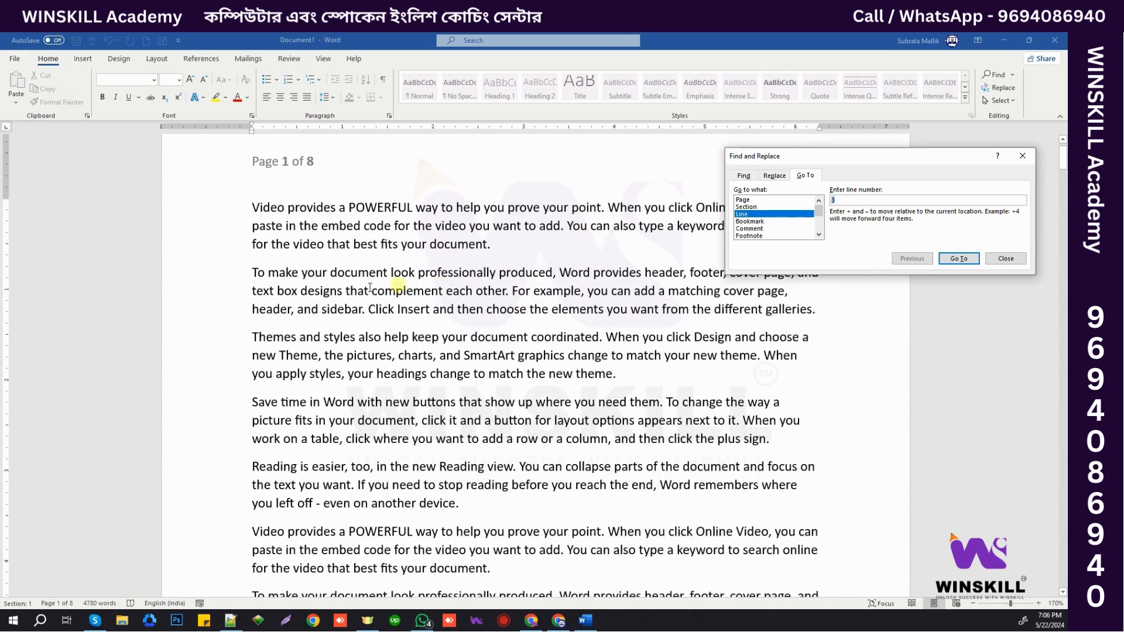
- Jump to line 35 of the document with Go To
{"action": "left_click", "coordinate": [840, 198]}
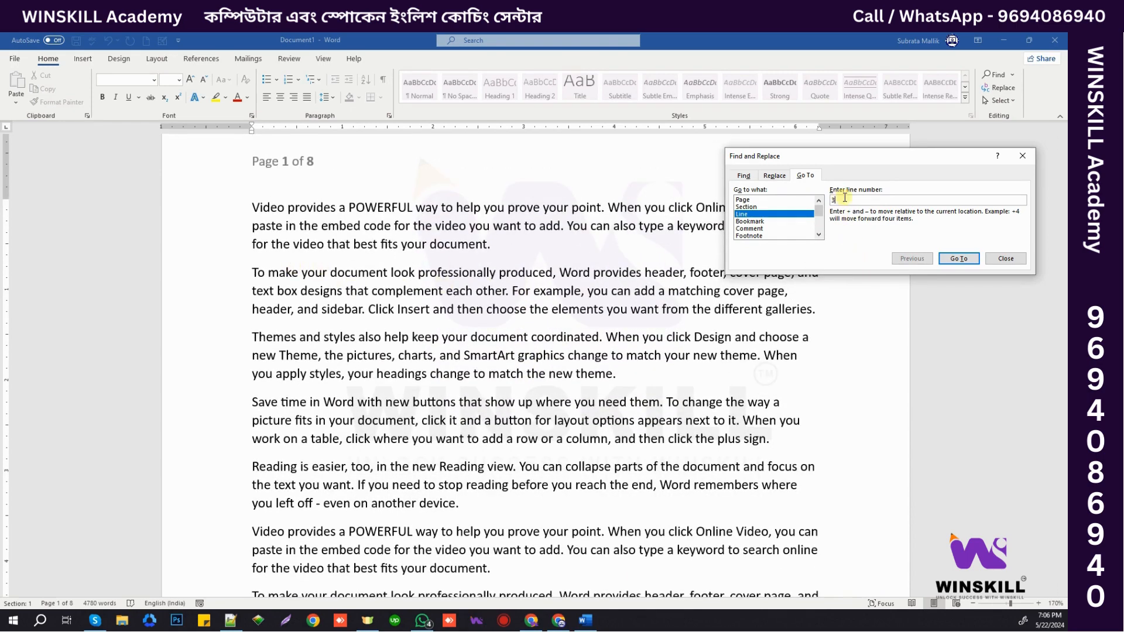
{"action": "type", "text": "5"}
{"action": "left_click", "coordinate": [958, 259]}
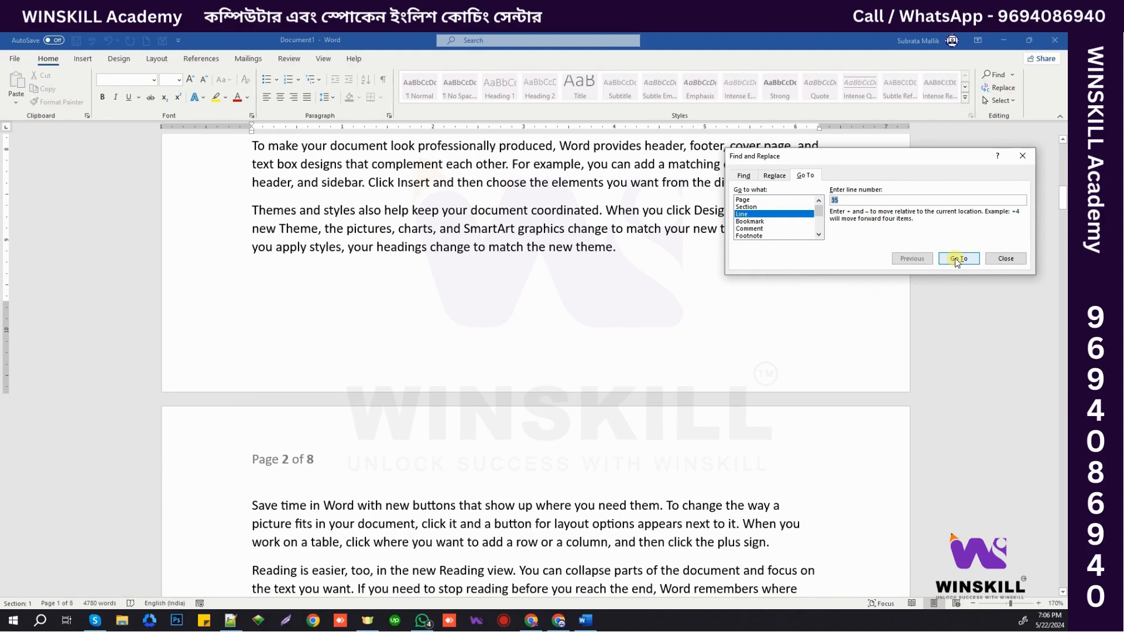
{"action": "left_click", "coordinate": [254, 144]}
{"action": "scroll", "coordinate": [521, 250], "scroll_direction": "up", "scroll_amount": 5}
{"action": "scroll", "coordinate": [525, 252], "scroll_direction": "up", "scroll_amount": 4}
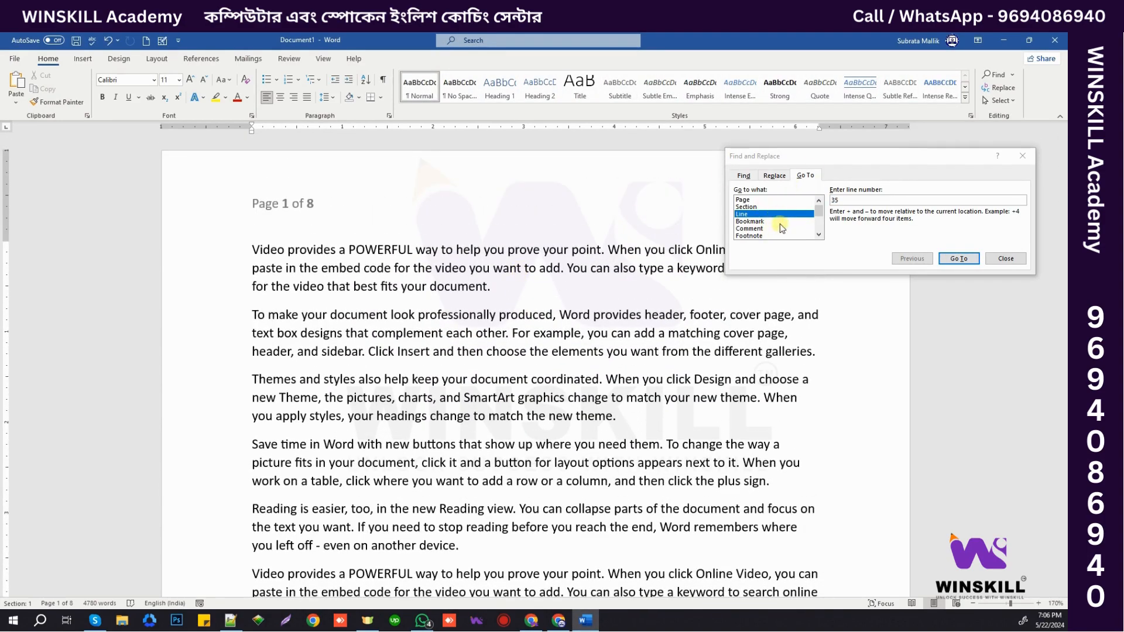
- Browse the Comment, Page and Line targets in the Go to what list
{"action": "left_click", "coordinate": [750, 228]}
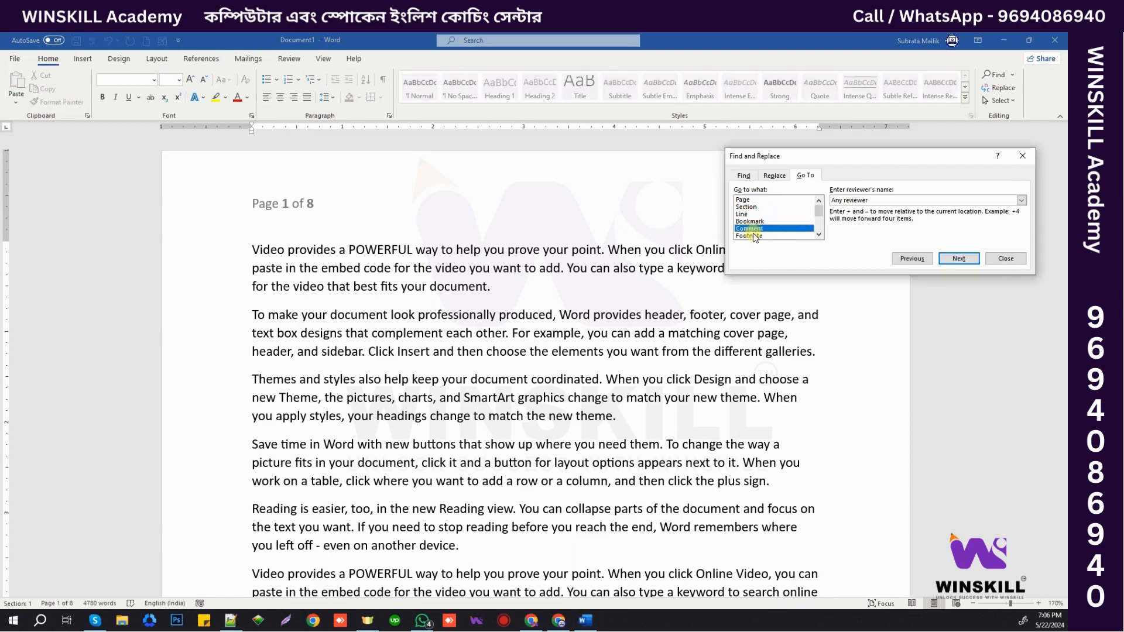
{"action": "scroll", "coordinate": [758, 234], "scroll_direction": "down", "scroll_amount": 1}
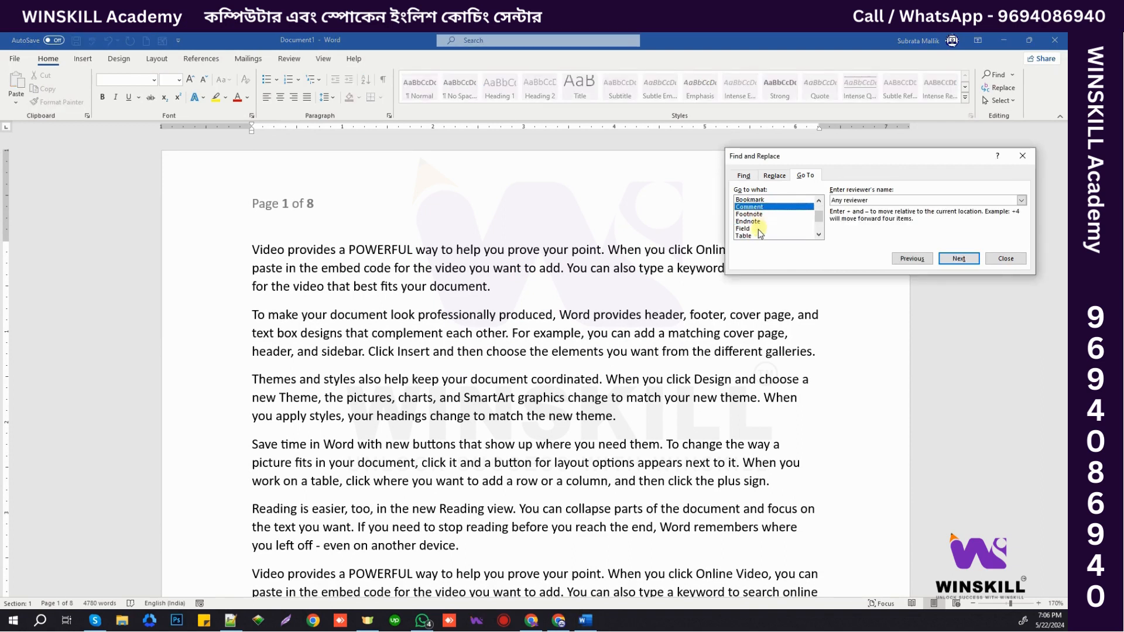
{"action": "scroll", "coordinate": [759, 234], "scroll_direction": "down", "scroll_amount": 1}
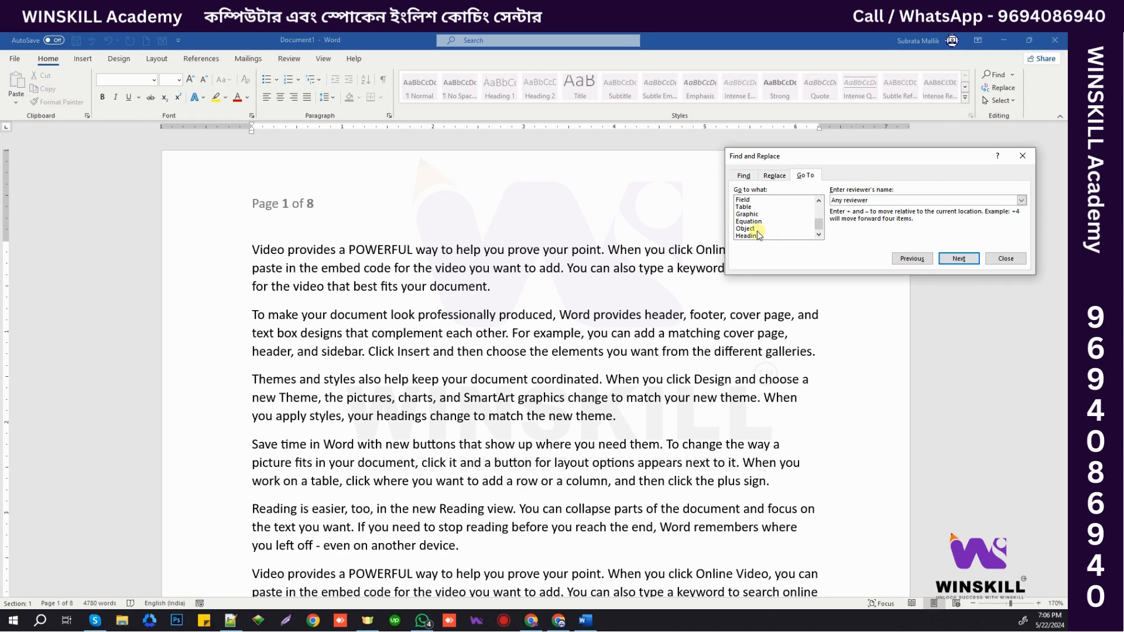
{"action": "scroll", "coordinate": [758, 234], "scroll_direction": "up", "scroll_amount": 2}
{"action": "left_click", "coordinate": [753, 208]}
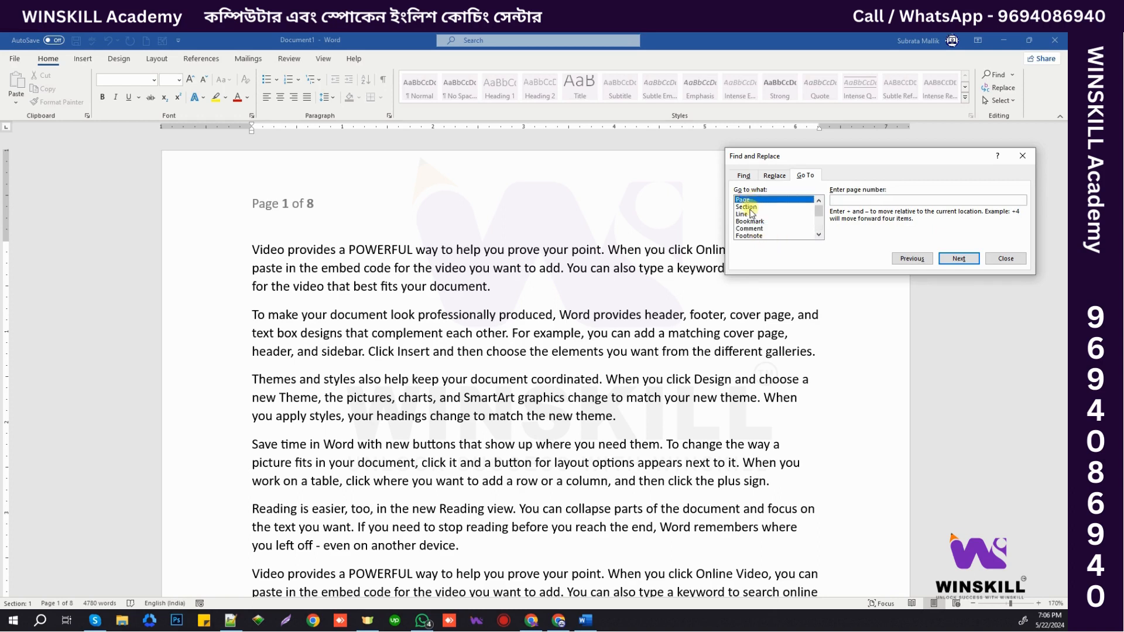
{"action": "left_click", "coordinate": [745, 215]}
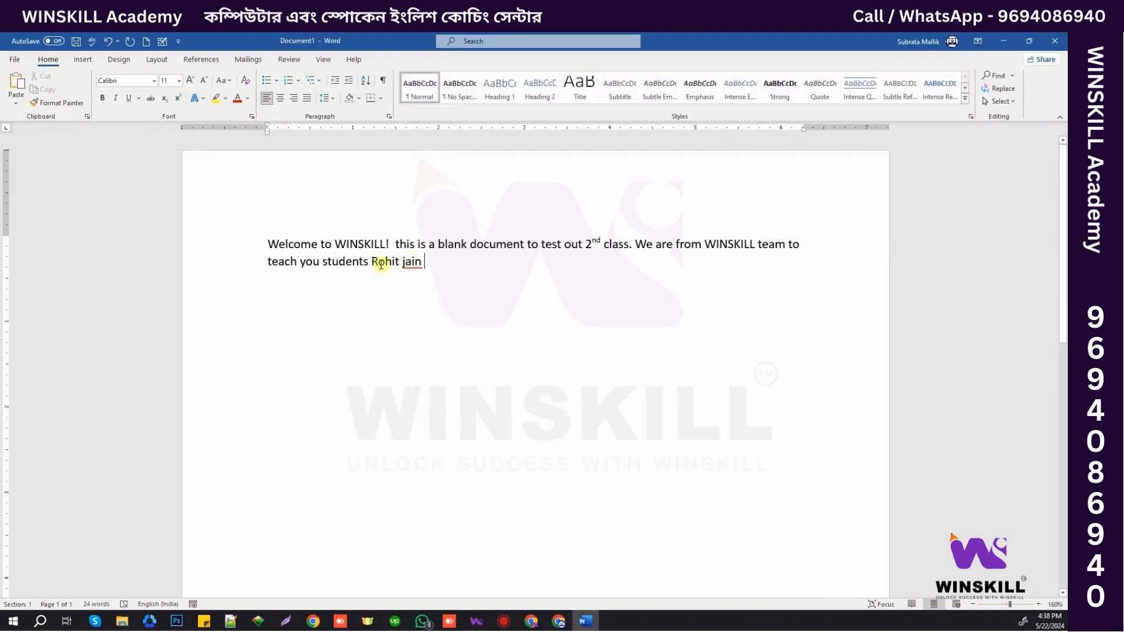
- Replace the misspelled lowercase surname ending the paragraph with its capitalised spelling suggestion
{"action": "left_click_drag", "start_coordinate": [371, 261], "coordinate": [421, 261]}
{"action": "left_click", "coordinate": [446, 277]}
{"action": "right_click", "coordinate": [411, 261]}
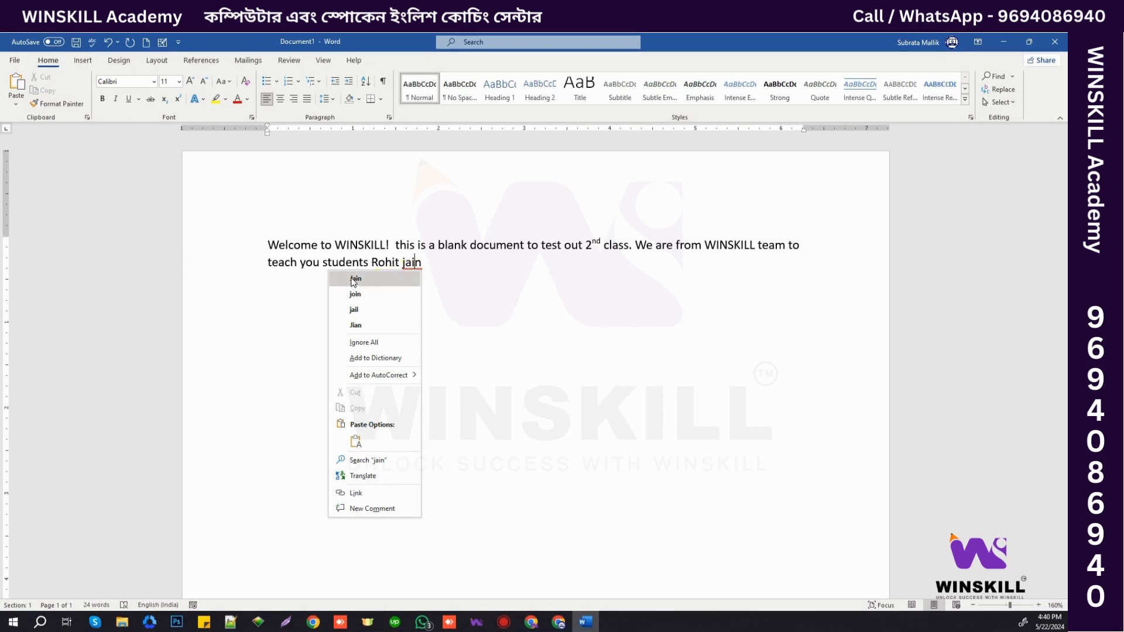
{"action": "left_click", "coordinate": [360, 281]}
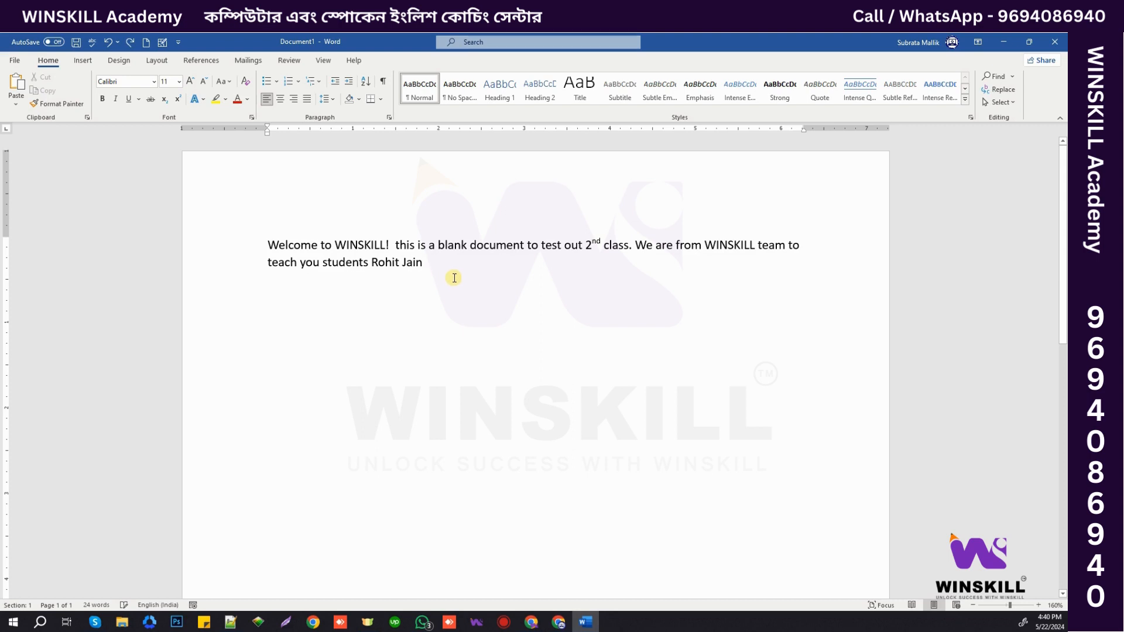
- Undo the surname correction, apply Ignore All to it, then undo the ignore
{"action": "key", "text": "ctrl+z"}
{"action": "right_click", "coordinate": [411, 263]}
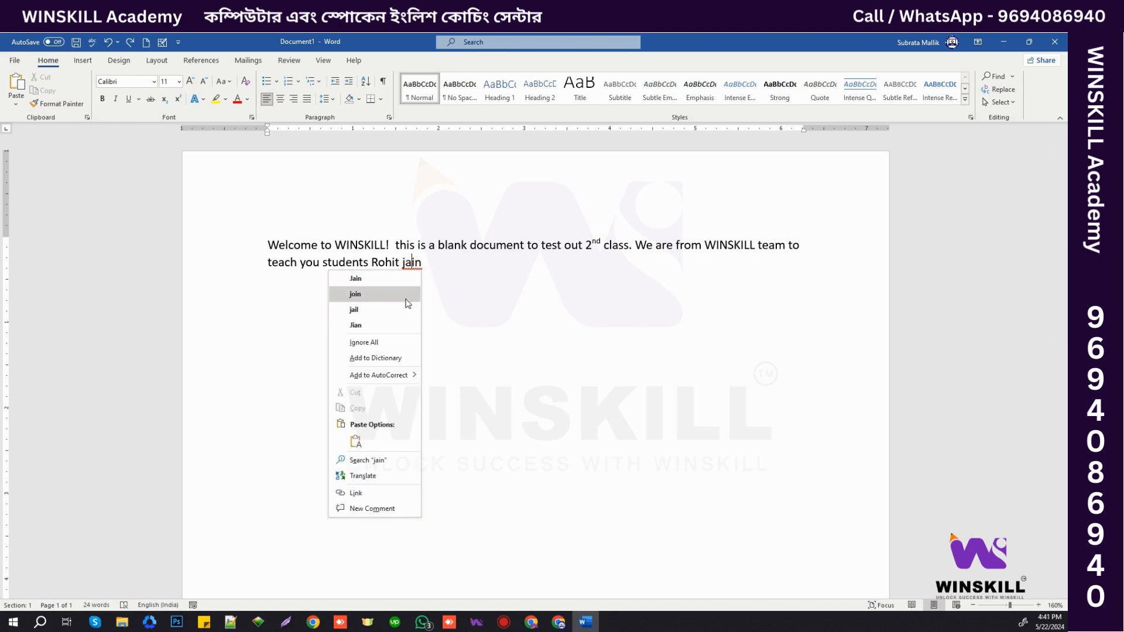
{"action": "left_click", "coordinate": [376, 342]}
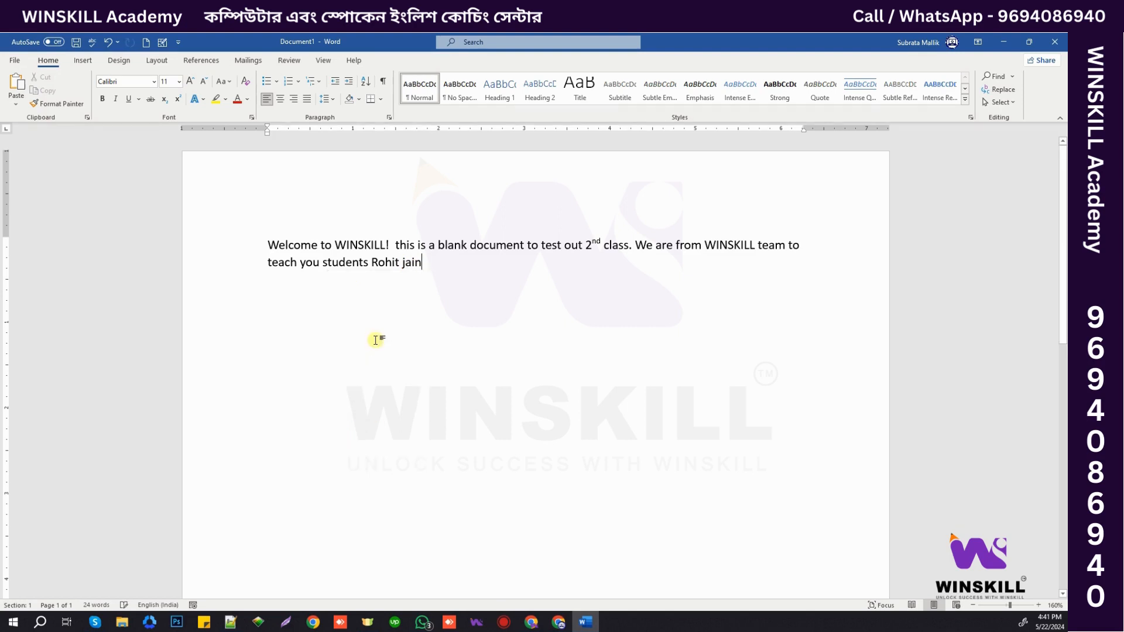
{"action": "right_click", "coordinate": [410, 267]}
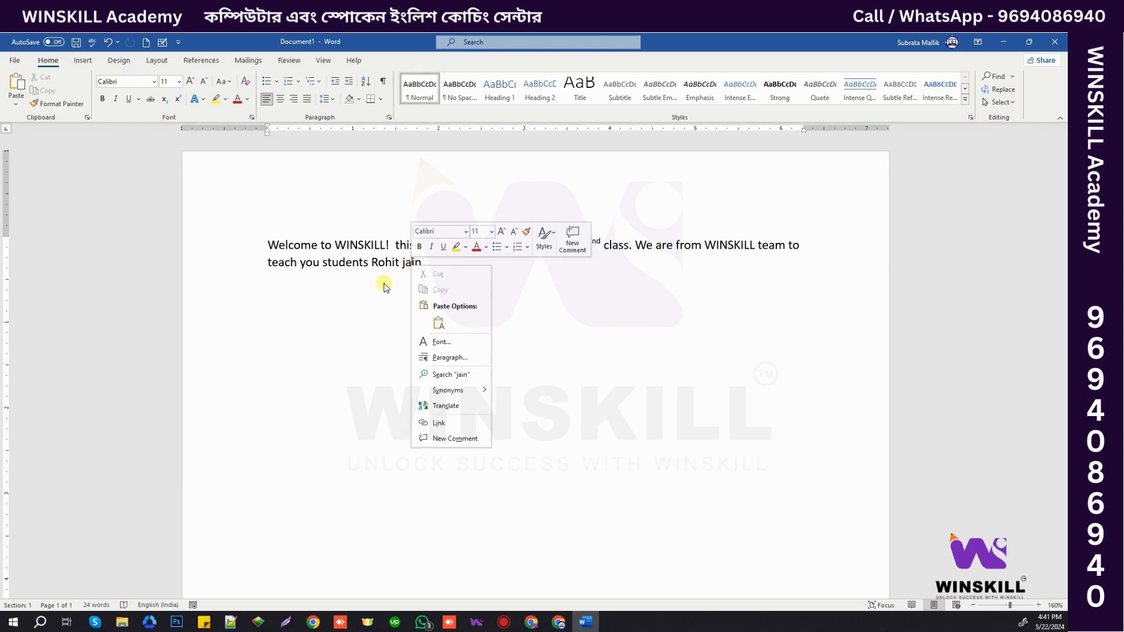
{"action": "left_click", "coordinate": [383, 283]}
{"action": "left_click", "coordinate": [426, 266]}
{"action": "key", "text": "ctrl+z"}
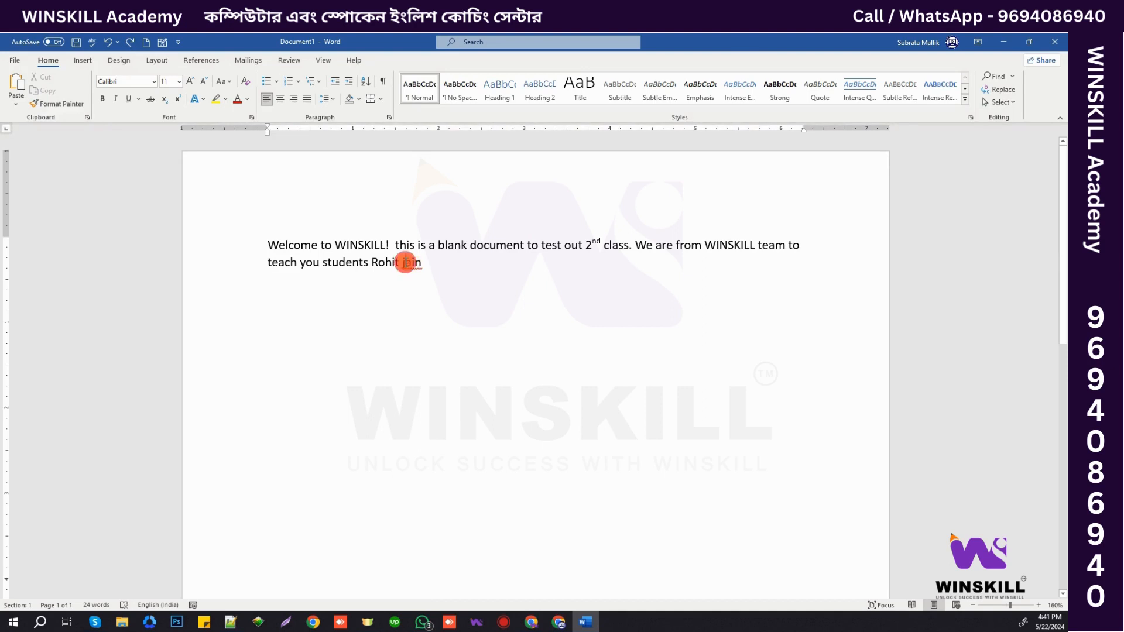
- Add the lowercase surname to the dictionary and start a new paragraph
{"action": "right_click", "coordinate": [412, 264]}
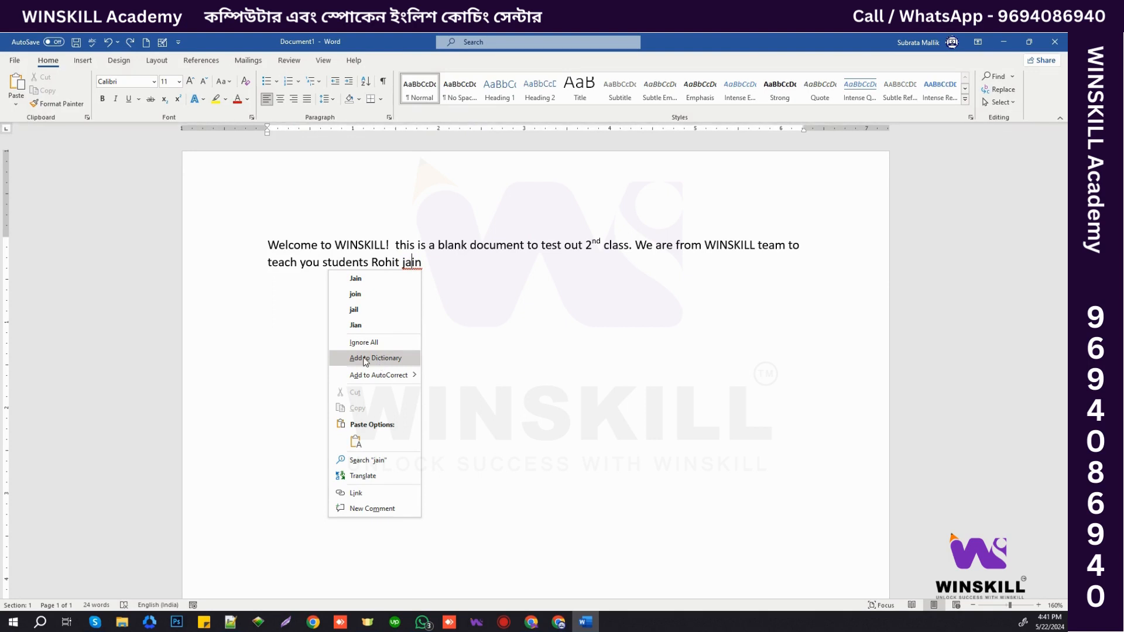
{"action": "left_click", "coordinate": [376, 359]}
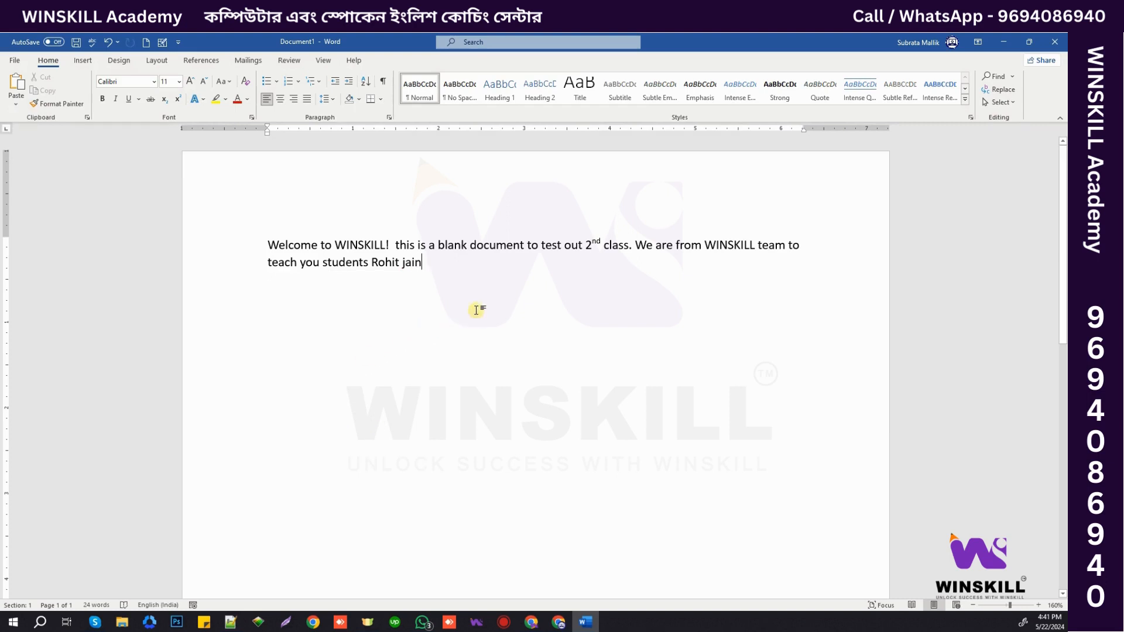
{"action": "key", "text": "Return"}
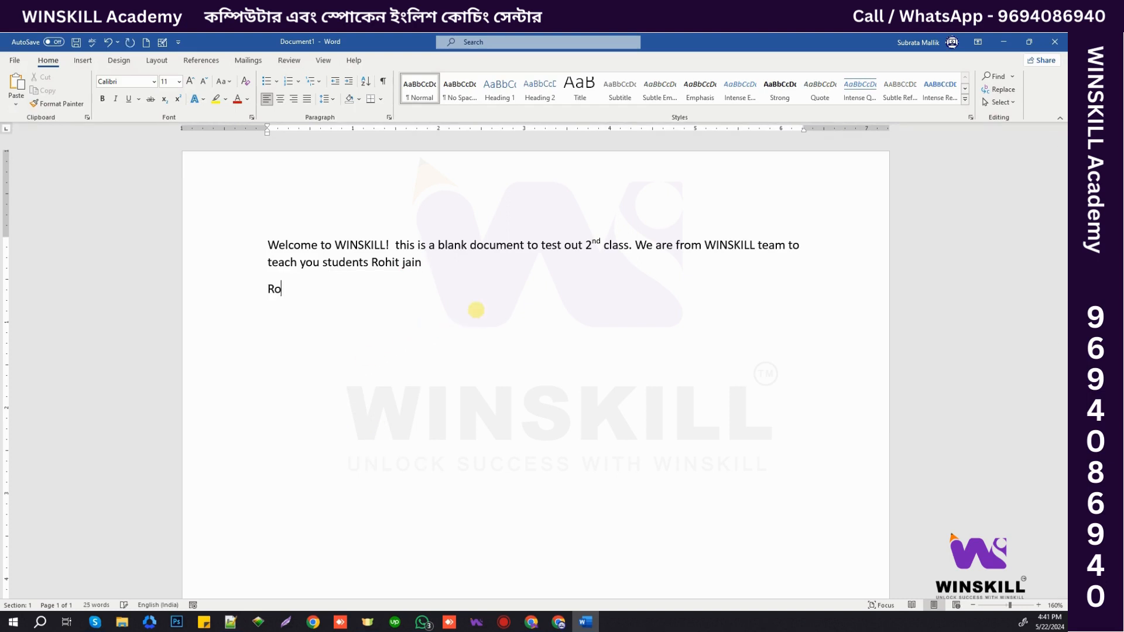
{"action": "key", "text": "shift+Home"}
{"action": "key", "text": "BackSpace"}
{"action": "key", "text": "BackSpace"}
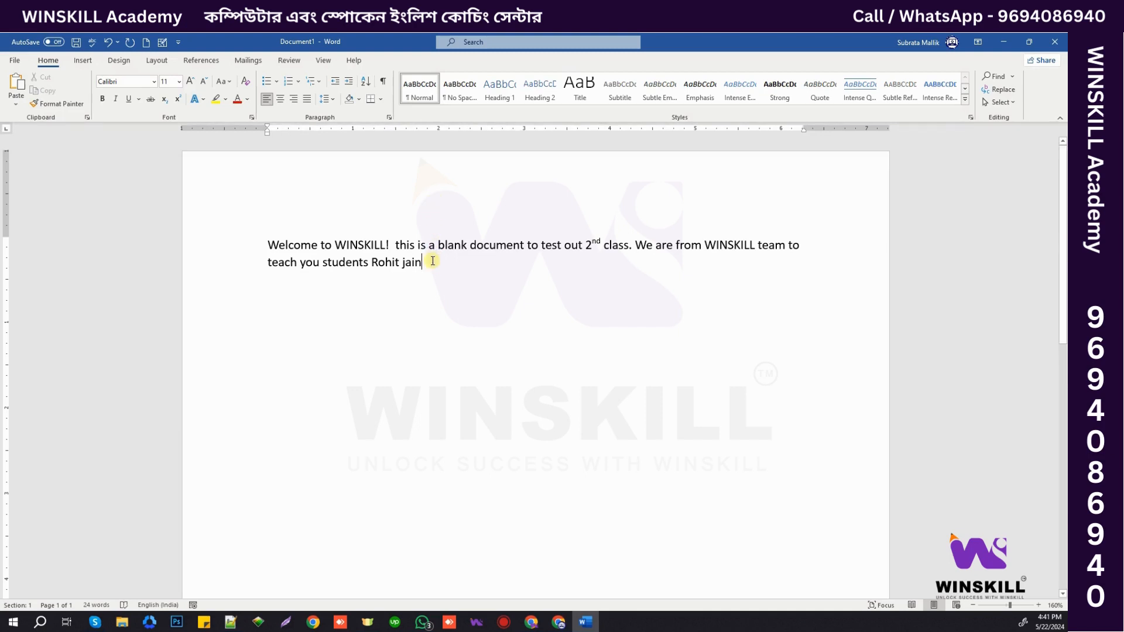
- Create a new blank document and type 'This is 2nd document'
{"action": "left_click", "coordinate": [16, 60]}
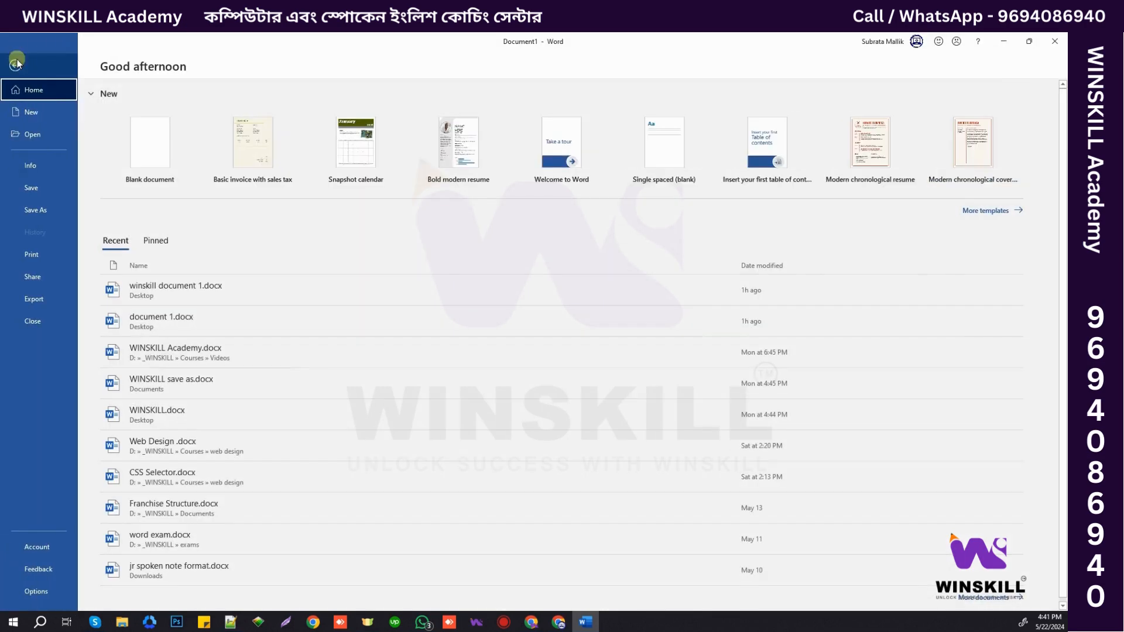
{"action": "left_click", "coordinate": [38, 117]}
{"action": "left_click", "coordinate": [178, 165]}
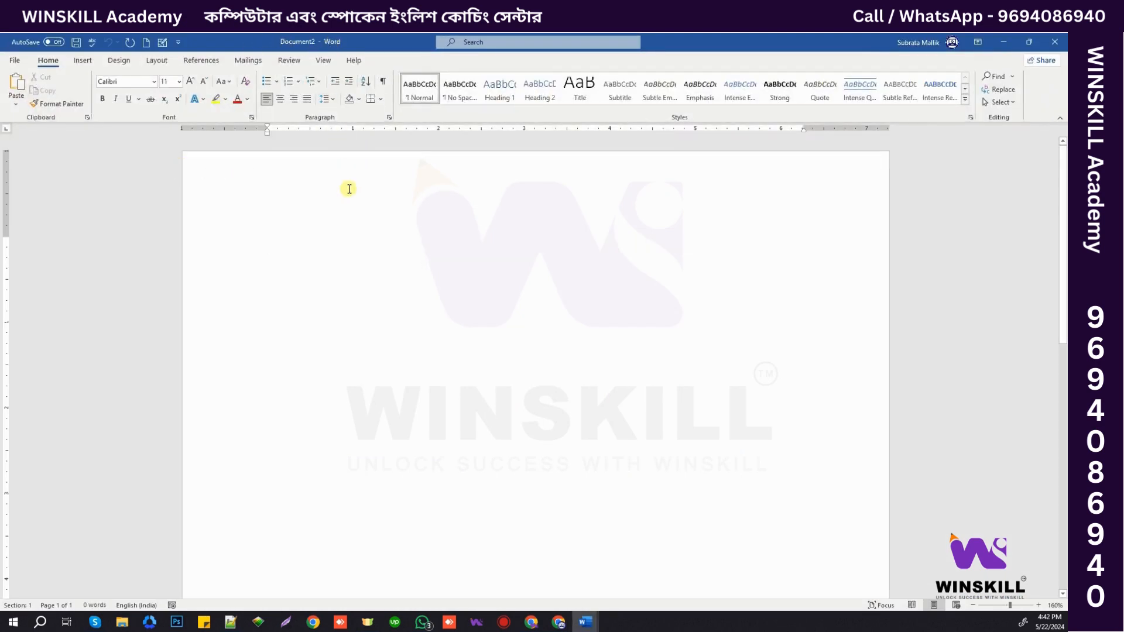
{"action": "type", "text": "This i"}
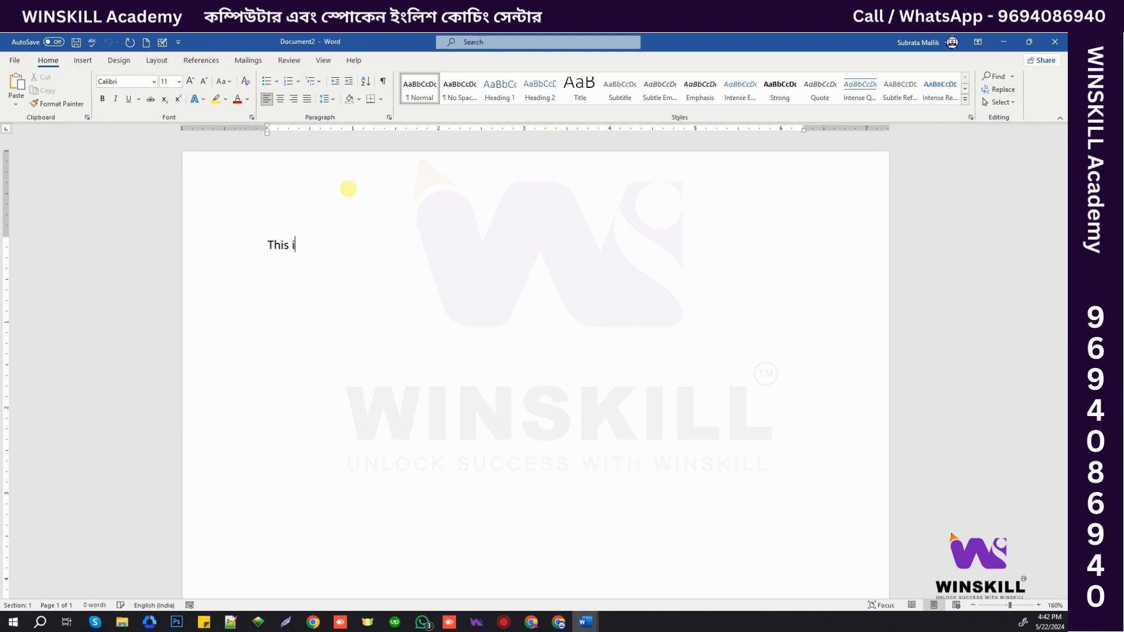
{"action": "type", "text": "s 2nd document"}
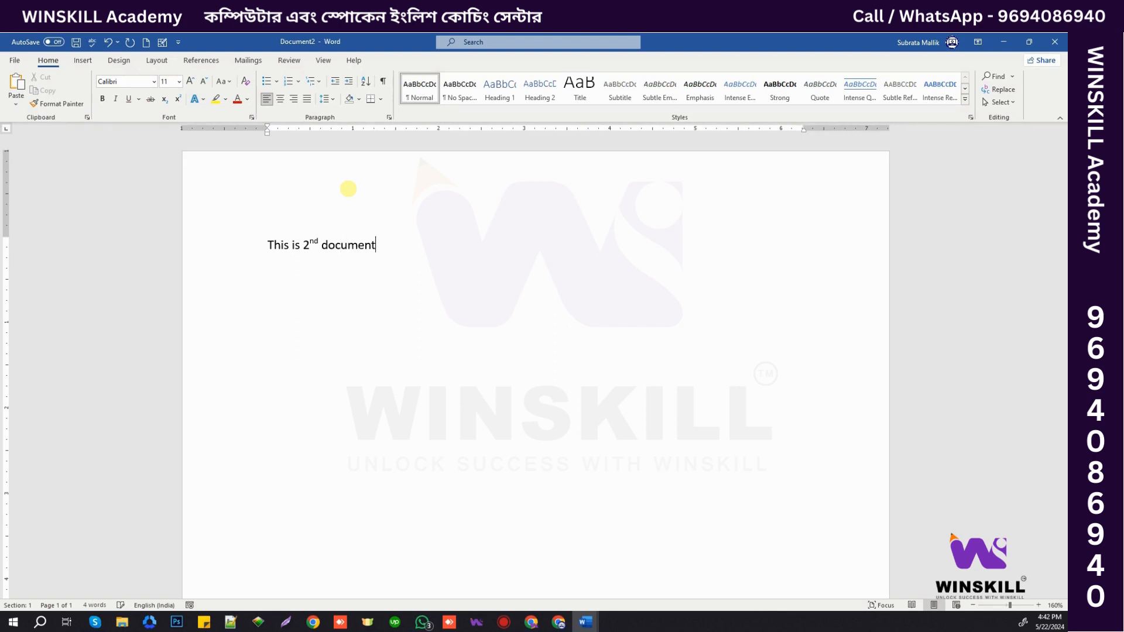